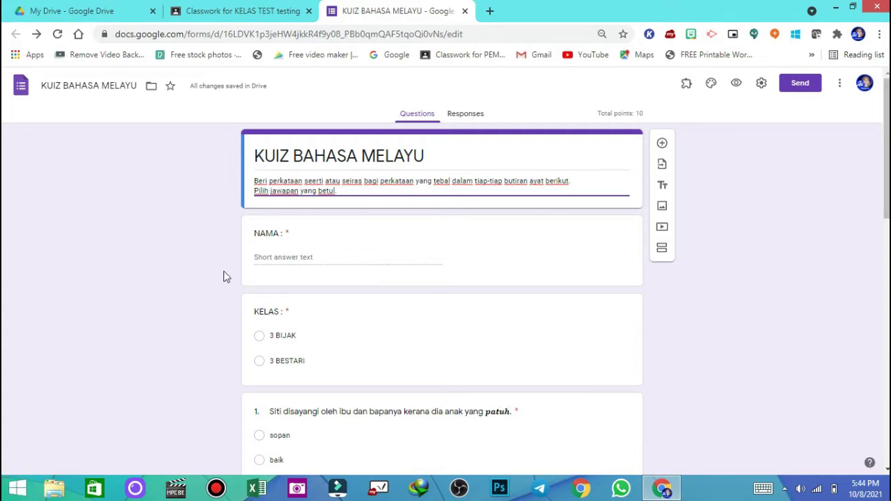
- Review the quiz form from its title and instructions through the name, class and five multiple-choice questions
scroll(509, 305, "down", 7)
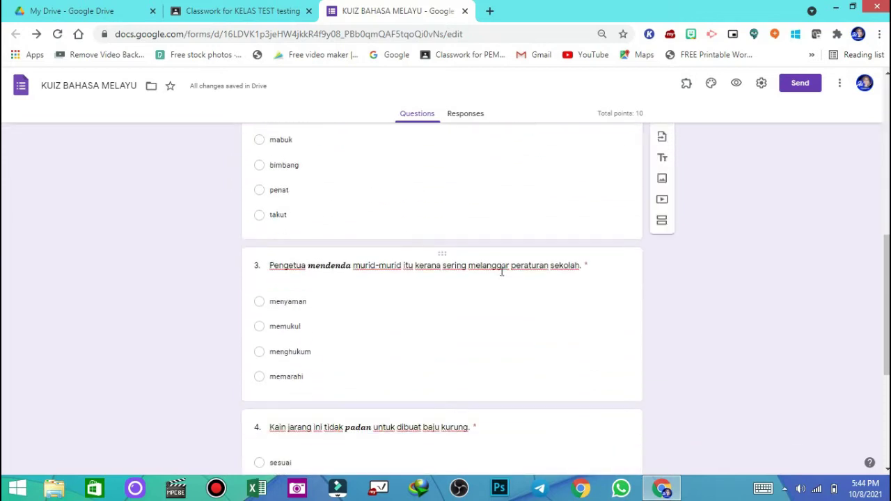
scroll(501, 271, "down", 3)
scroll(313, 215, "up", 3)
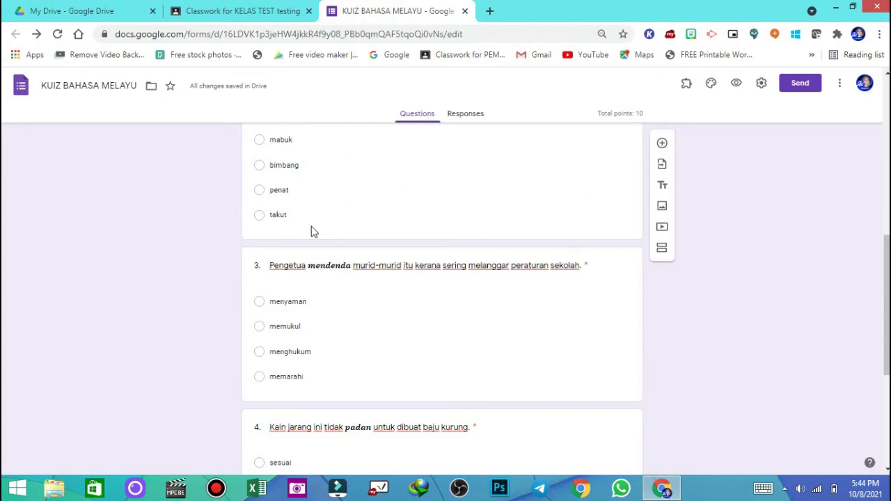
scroll(371, 249, "up", 3)
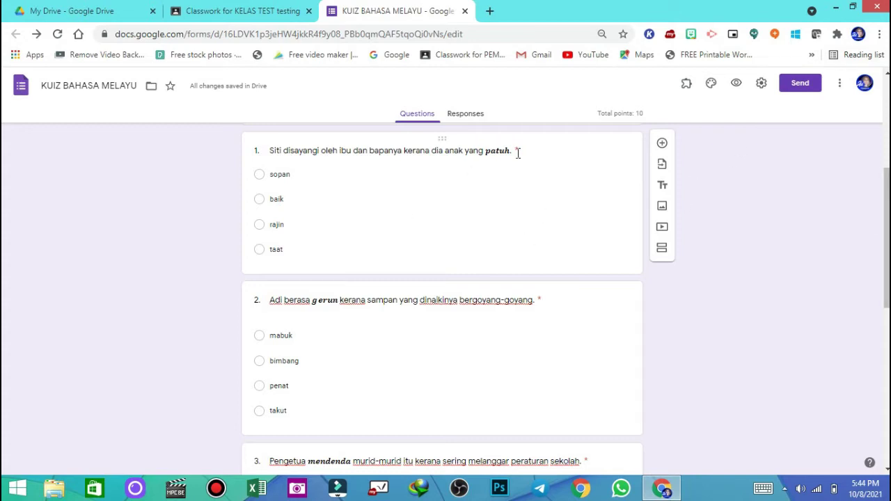
scroll(591, 227, "up", 3)
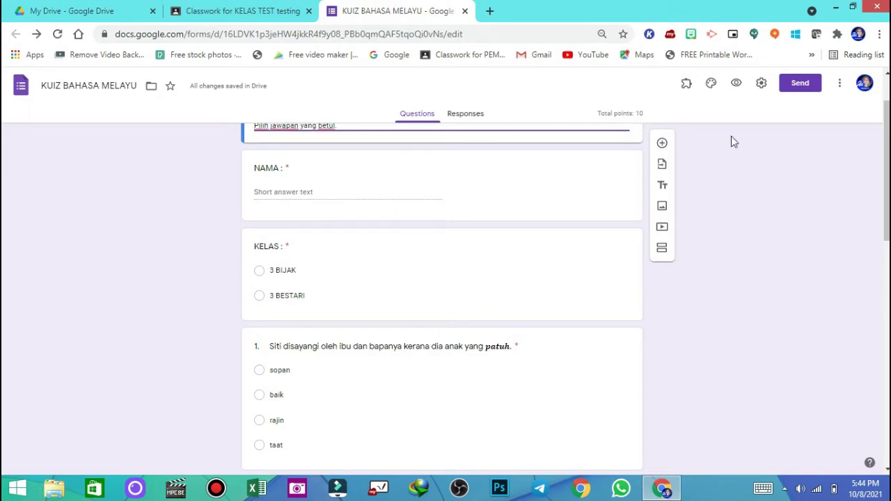
scroll(886, 174, "down", 1)
left_click_drag(887, 175, 886, 386)
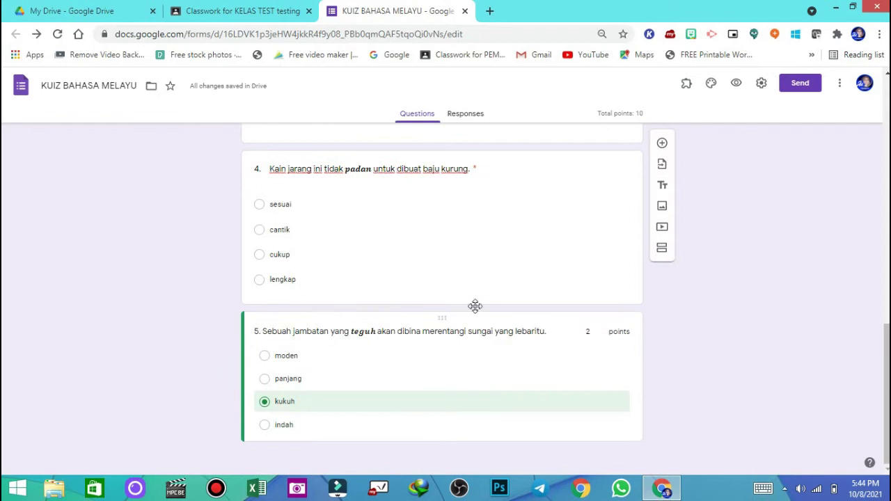
scroll(605, 280, "up", 3)
scroll(738, 244, "up", 8)
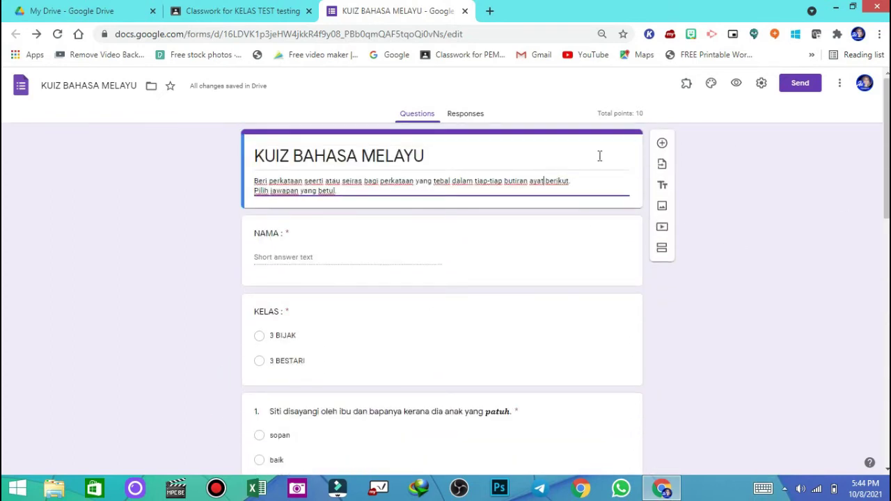
- Open the setup of the Form Presenter+Timer add-on for the quiz
left_click(687, 83)
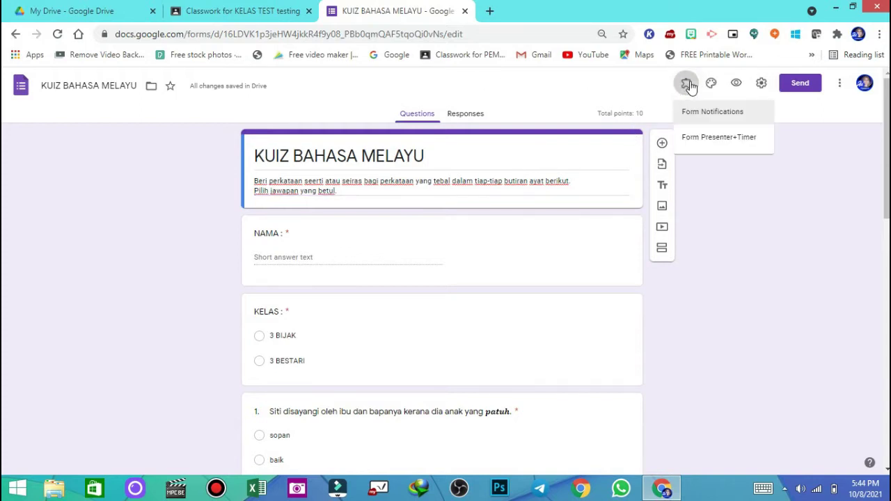
left_click(712, 138)
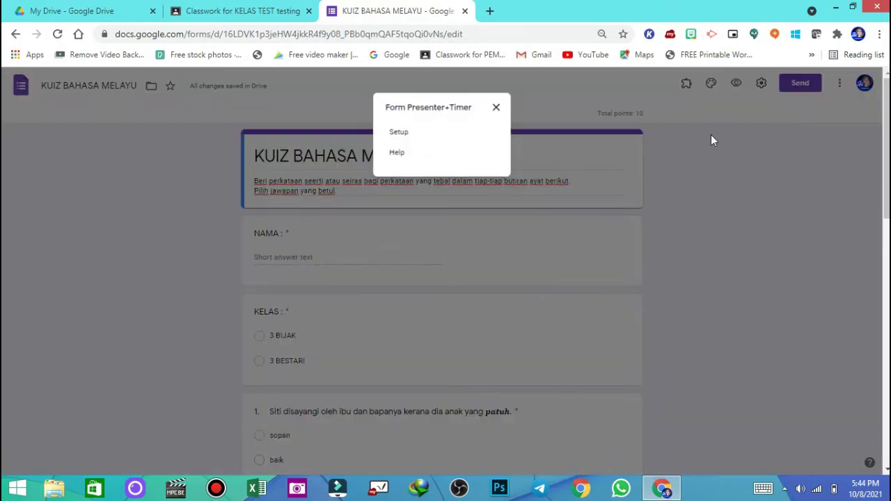
left_click(398, 132)
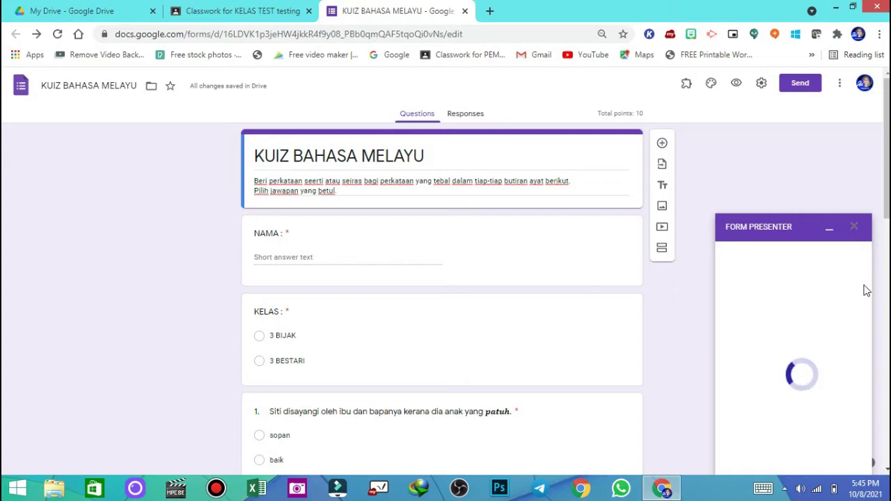
scroll(868, 286, "down", 1)
scroll(872, 277, "up", 1)
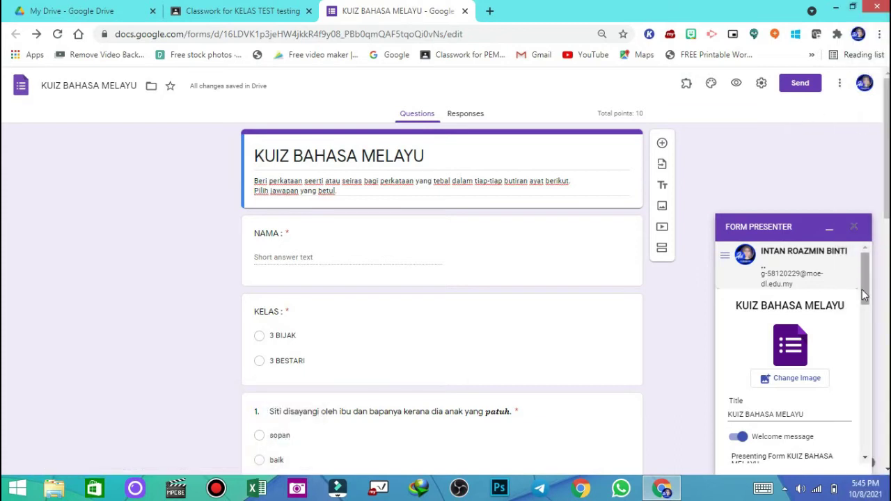
- In the Time Control settings, enable the form for a specific time instead of always
scroll(867, 282, "down", 1)
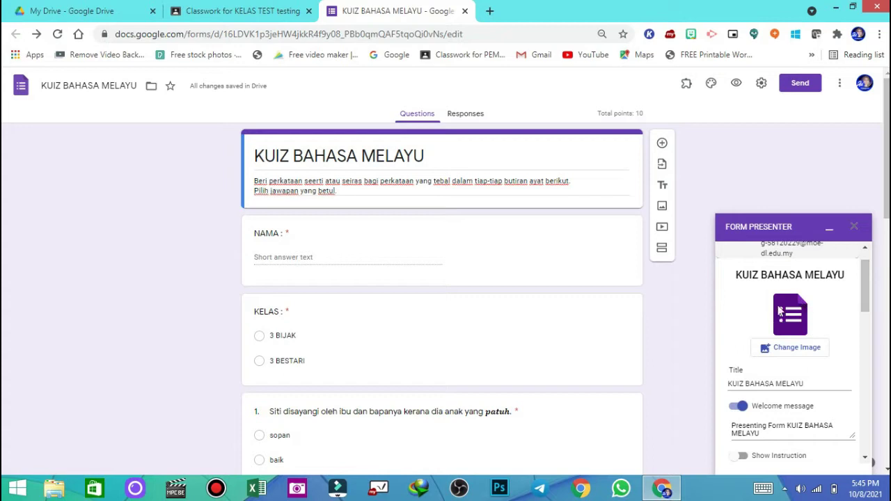
scroll(867, 303, "down", 4)
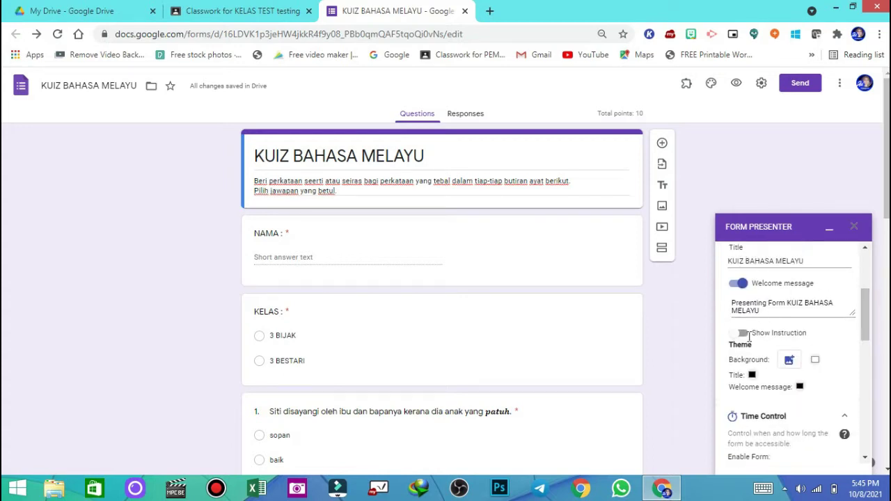
left_click_drag(865, 325, 867, 339)
scroll(867, 339, "down", 1)
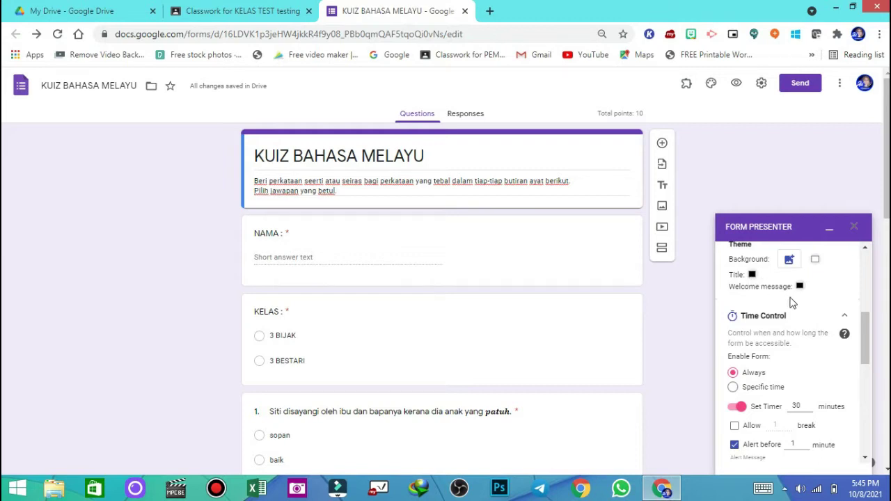
scroll(858, 336, "down", 1)
left_click(841, 278)
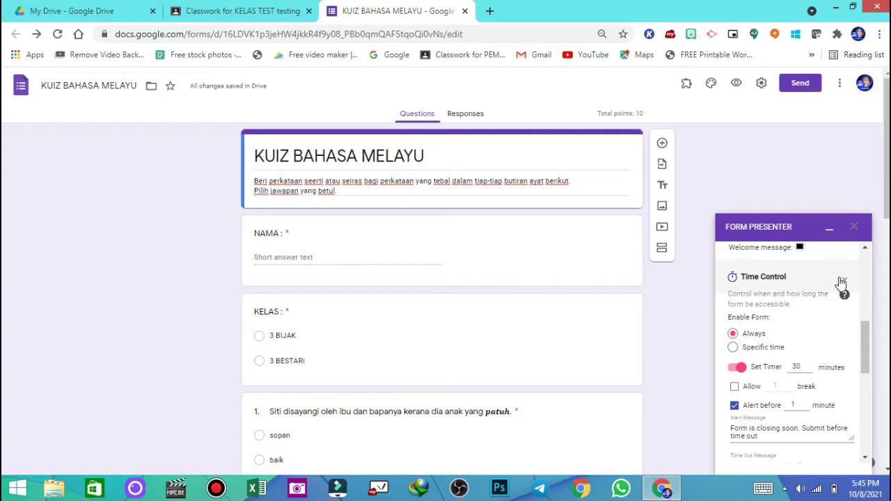
left_click(838, 276)
scroll(866, 355, "up", 1)
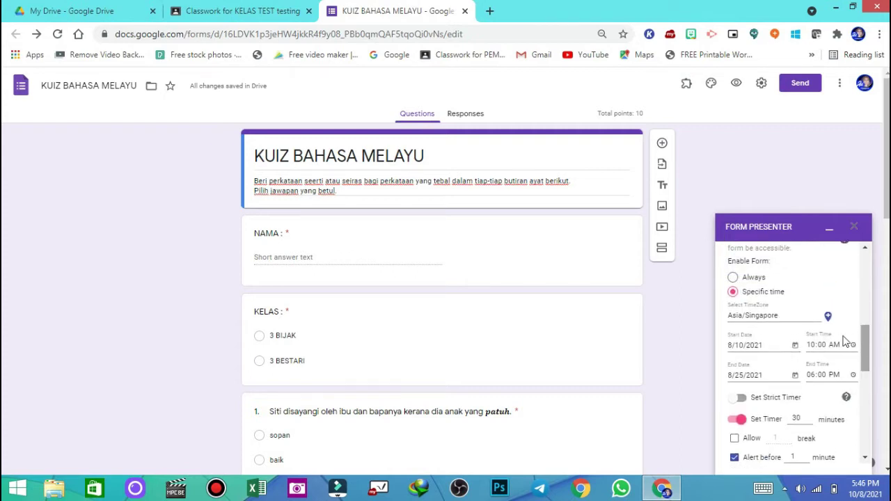
left_click(733, 278)
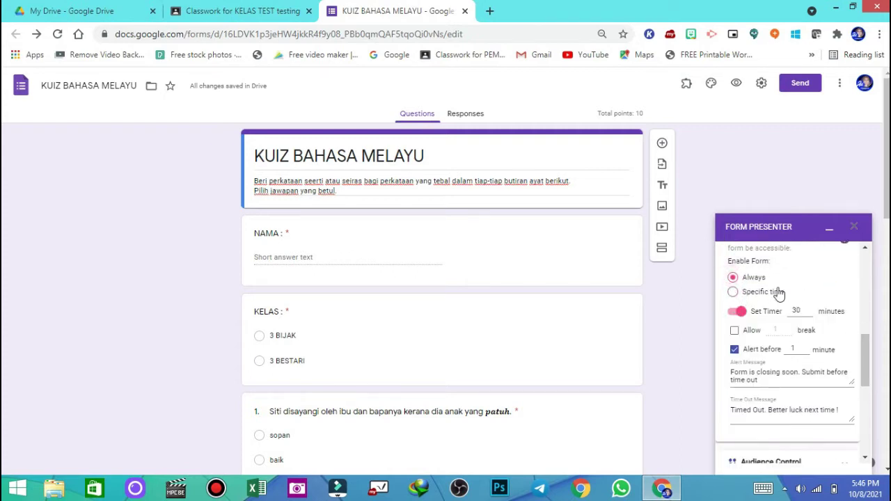
left_click(731, 292)
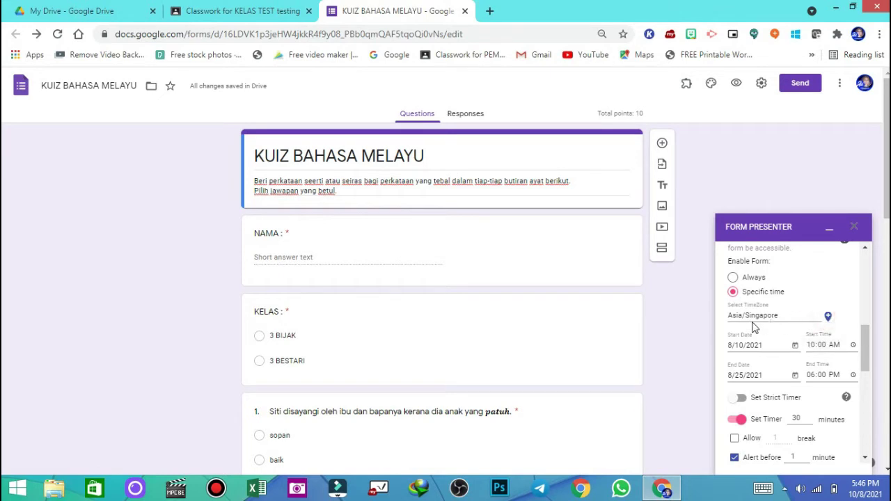
- Set the form's time zone to Asia/Kuala_Lumpur and its start time to 06:00 PM
left_click(817, 315)
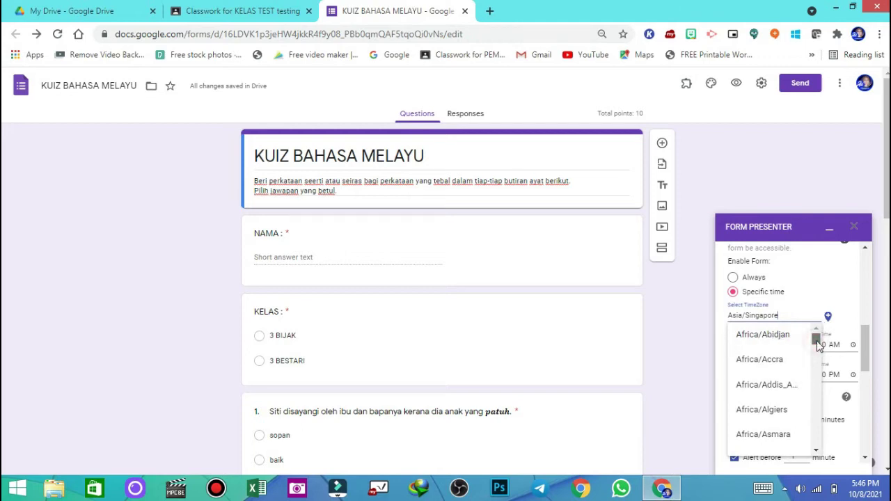
left_click_drag(817, 342, 817, 387)
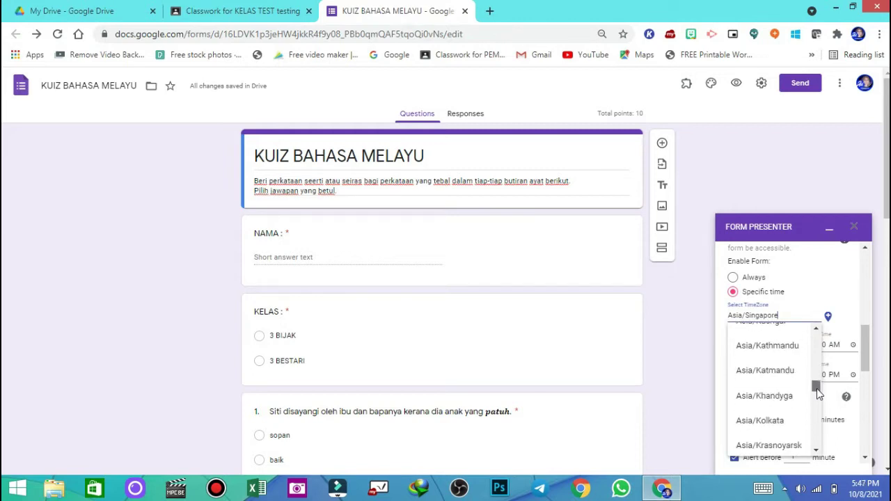
scroll(789, 413, "down", 1)
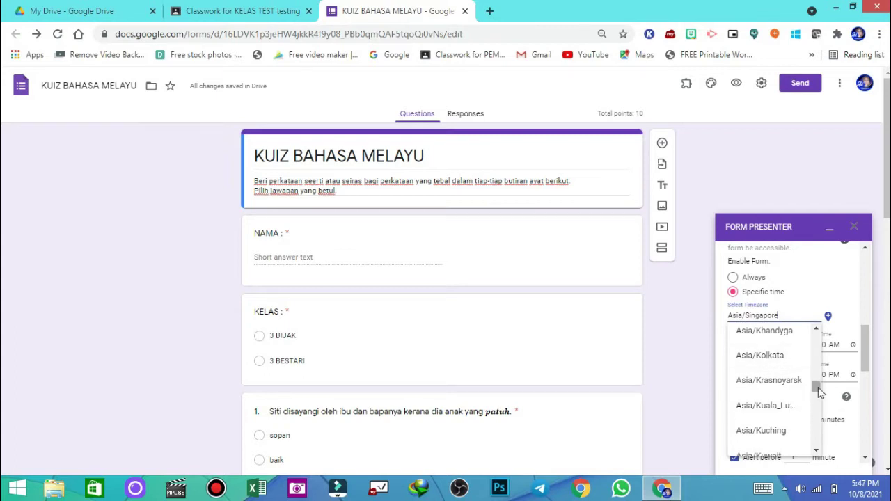
left_click(770, 410)
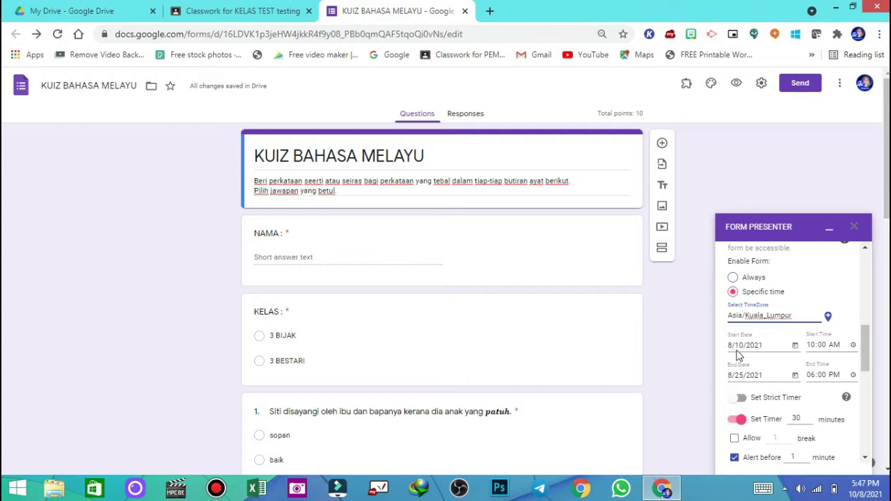
left_click(821, 346)
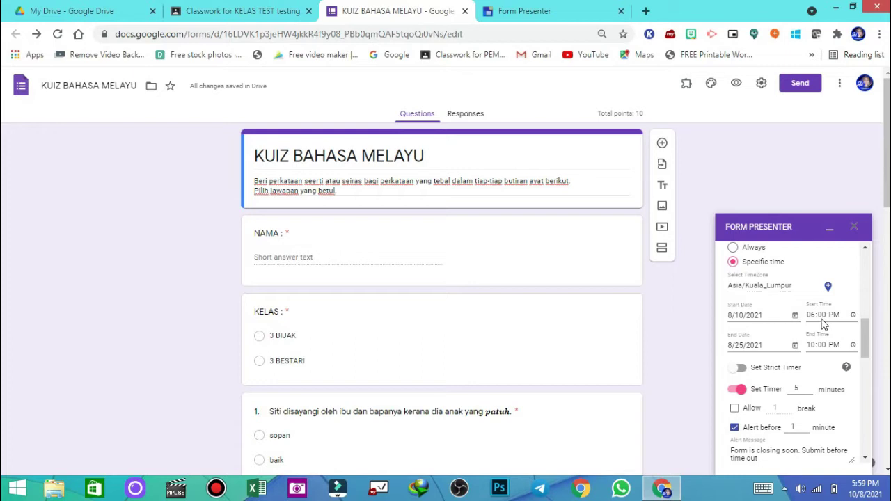
- Enforce login by audience in Audience Control and restrict form access to domains
left_click_drag(864, 349, 864, 370)
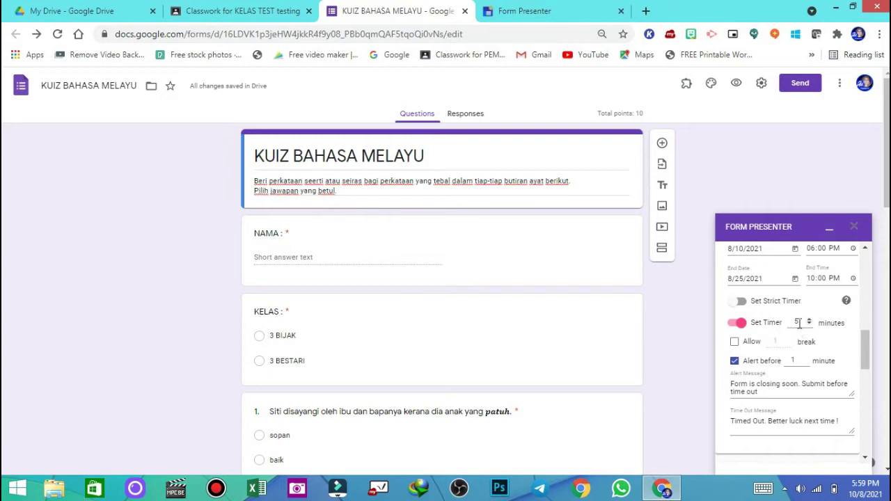
scroll(866, 358, "down", 1)
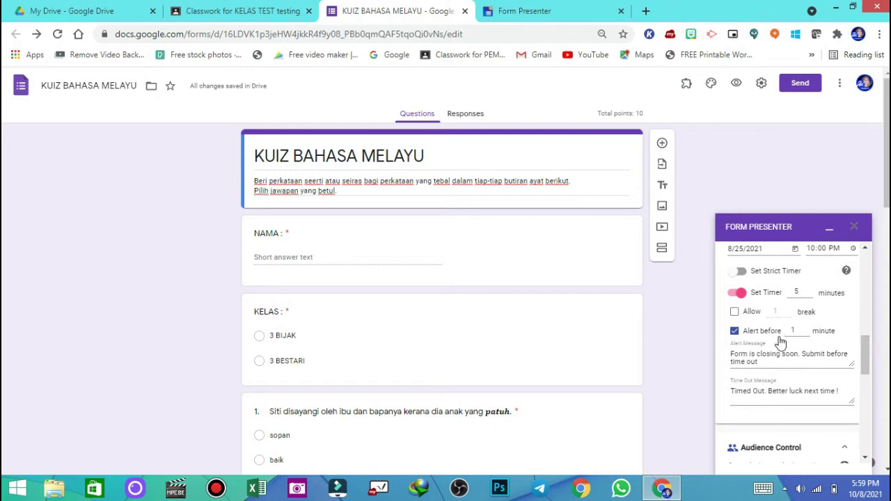
scroll(867, 367, "down", 2)
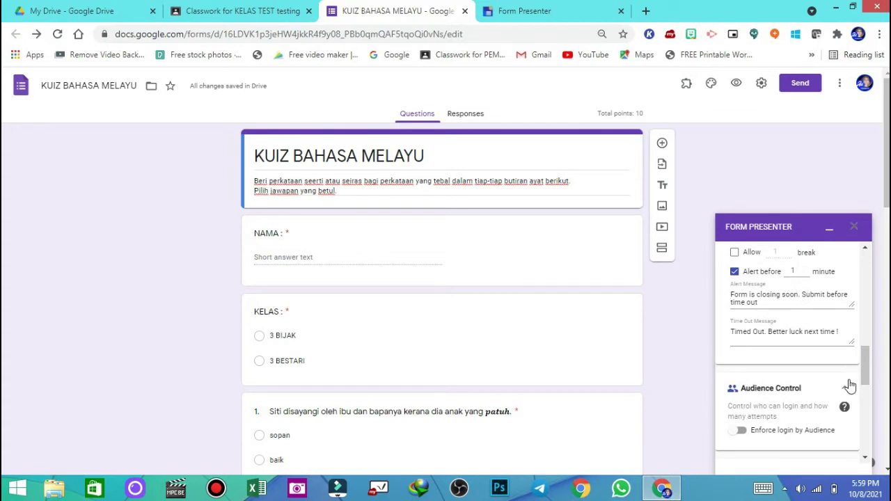
left_click_drag(863, 378, 864, 390)
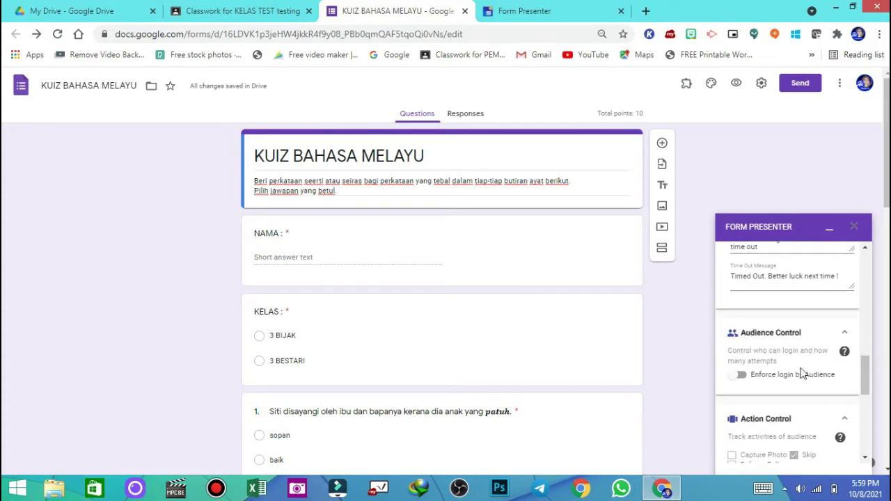
left_click(741, 376)
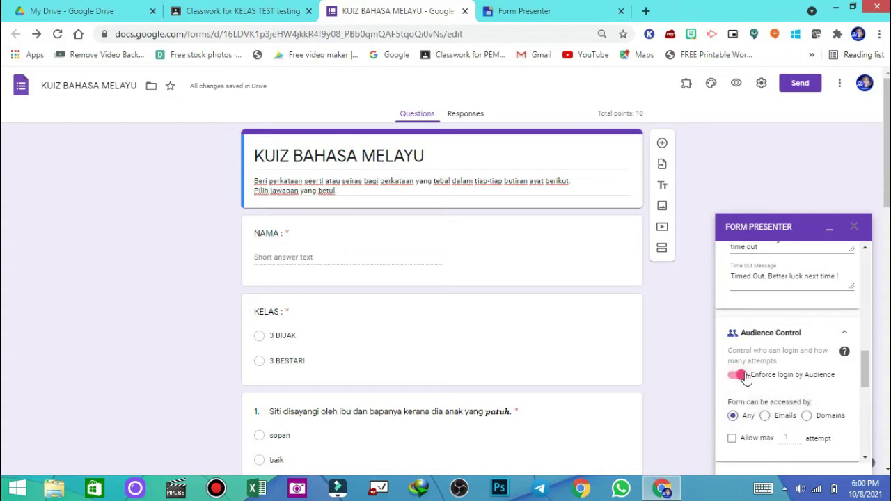
left_click(806, 417)
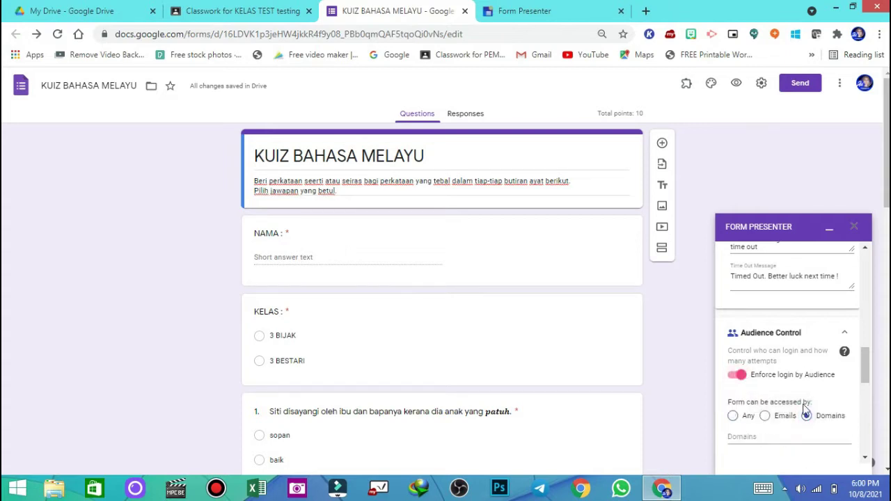
- Copy the domain moe-dl.edu.my from the signed-in account's e-mail address
left_click(864, 83)
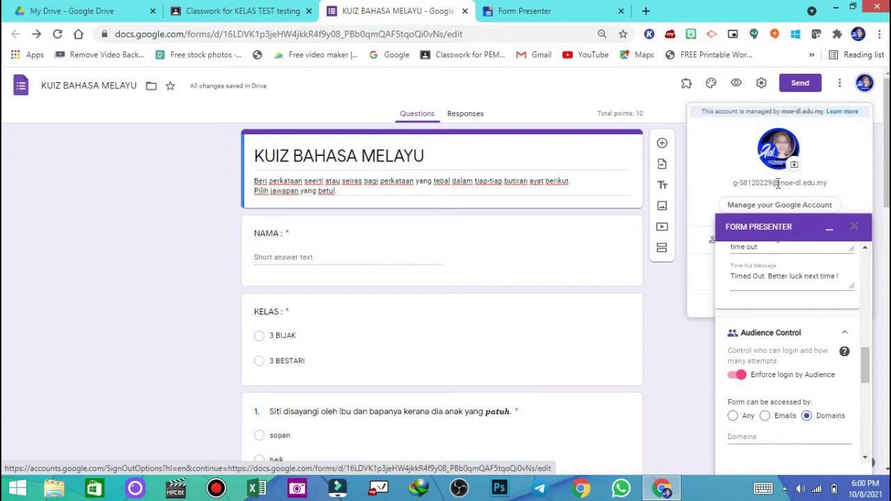
left_click_drag(779, 183, 813, 182)
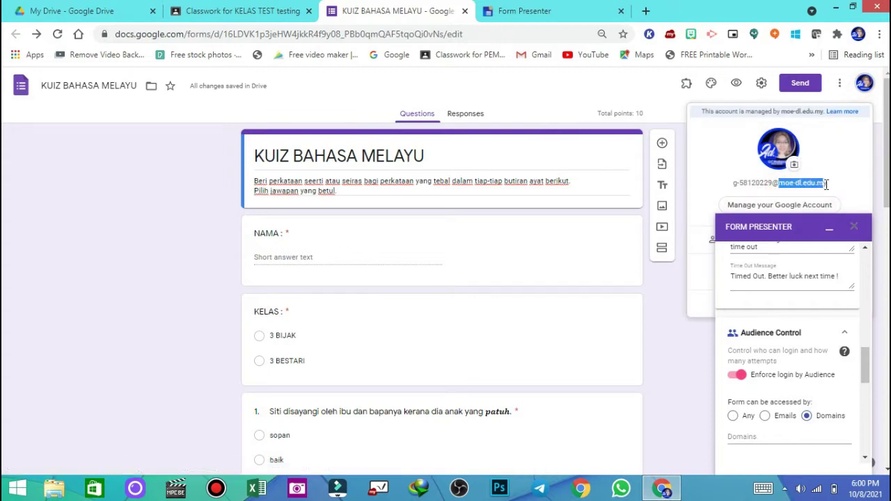
right_click(828, 182)
left_click(806, 187)
scroll(780, 343, "down", 2)
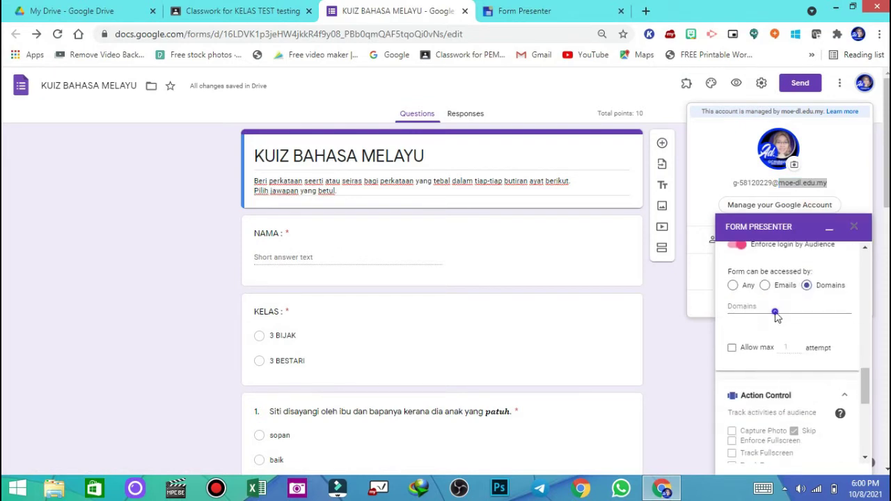
- Paste moe-dl.edu.my as an allowed domain for accessing the form
right_click(766, 315)
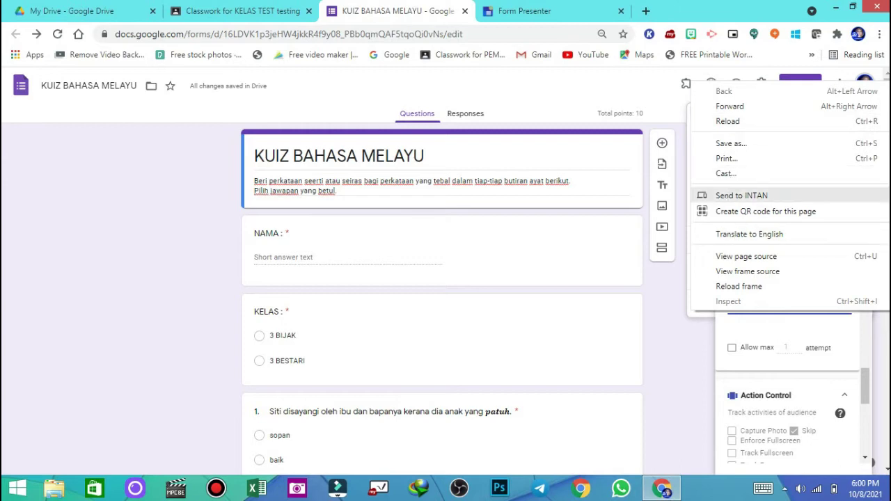
left_click(689, 378)
right_click(751, 309)
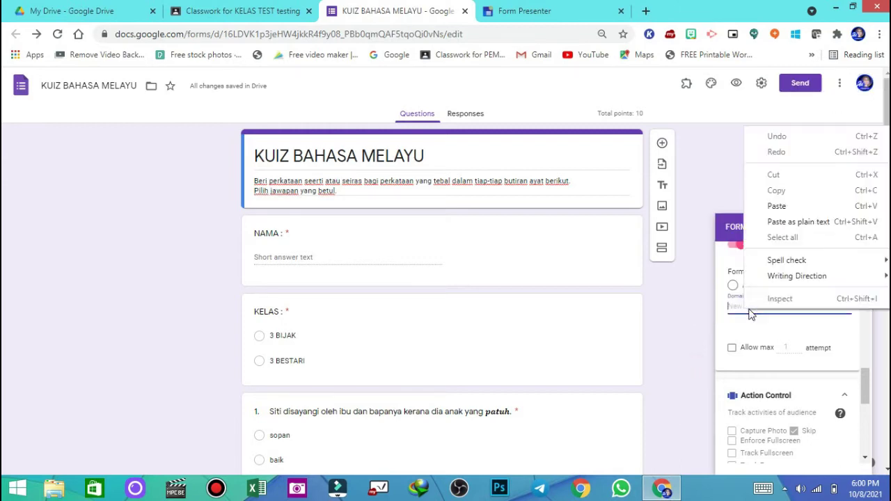
left_click(776, 202)
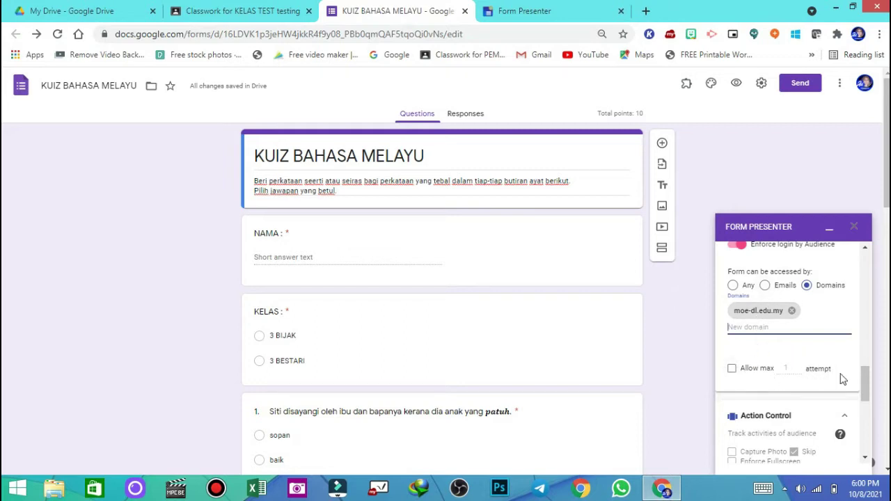
mouse_move(866, 380)
left_mouse_down()
mouse_move(866, 397)
mouse_move(867, 380)
left_mouse_up()
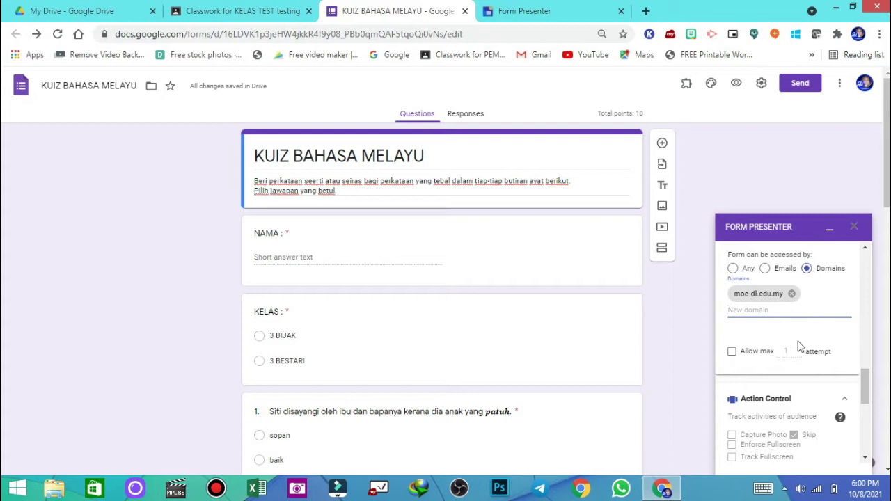
- Expand Other Settings, then save the Form Presenter settings and publish the form
left_click_drag(867, 385, 868, 400)
scroll(787, 348, "down", 3)
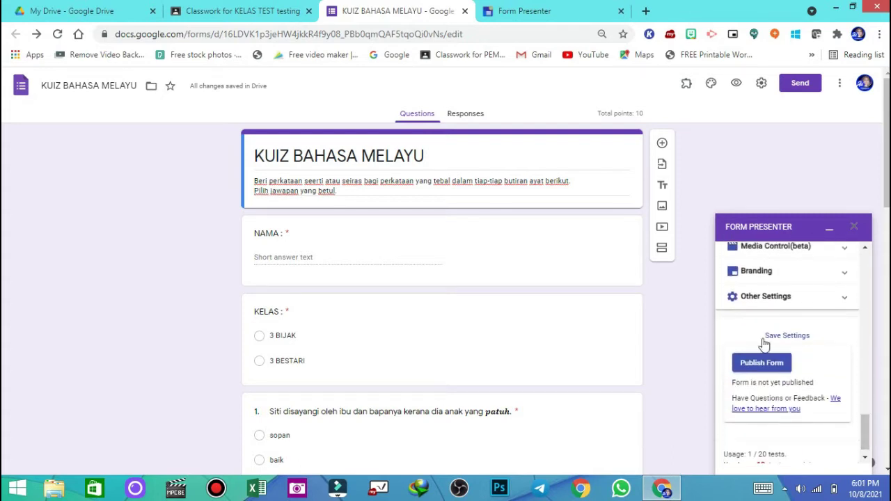
left_click(836, 301)
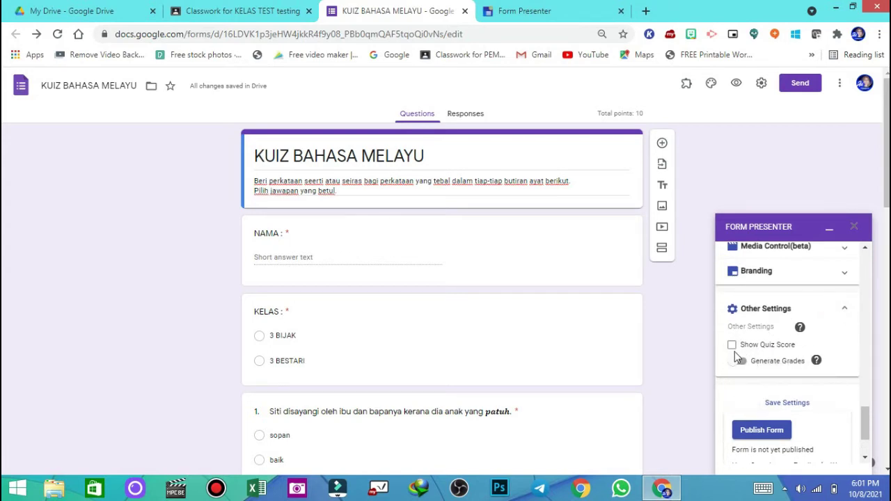
left_click_drag(864, 416, 865, 426)
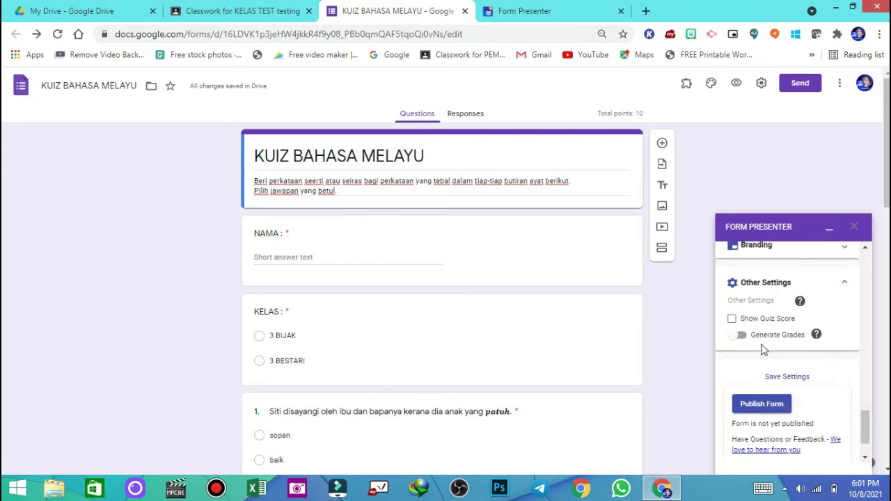
scroll(866, 424, "down", 1)
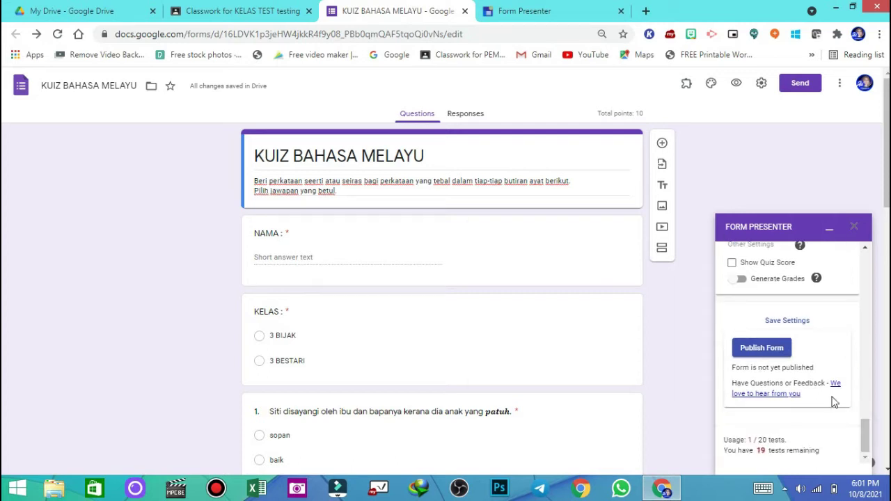
left_click(780, 319)
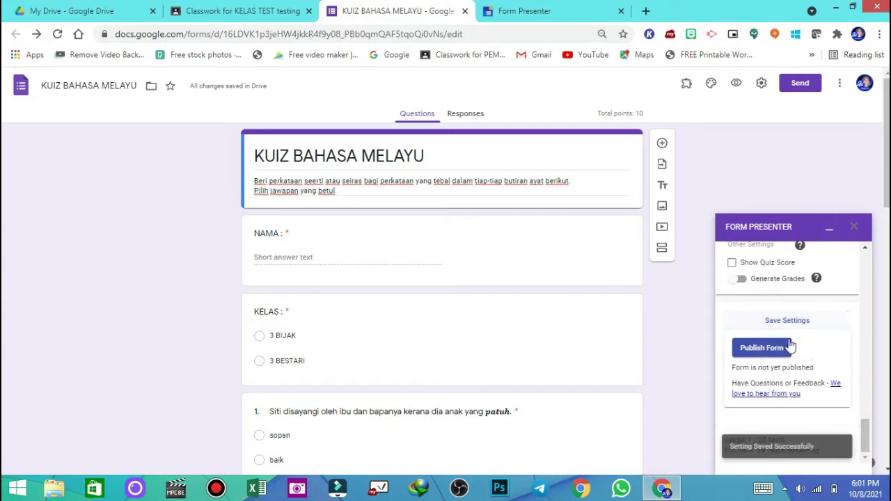
left_click(749, 350)
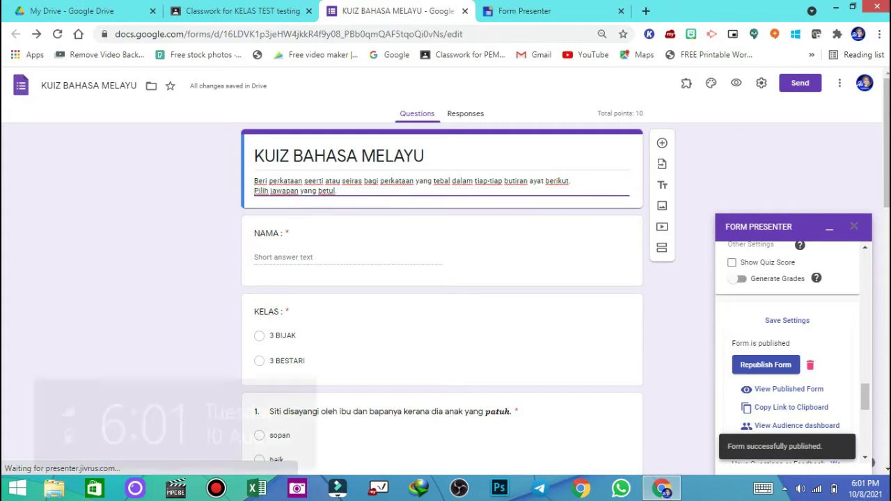
- View the published form's start page, close the old presenter page and return to the form editor
left_click_drag(865, 398, 865, 406)
left_click(780, 299)
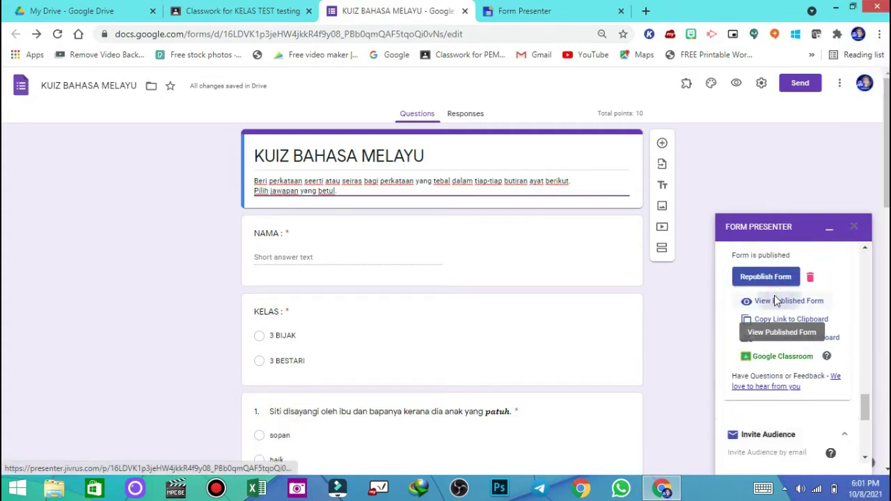
left_click(735, 12)
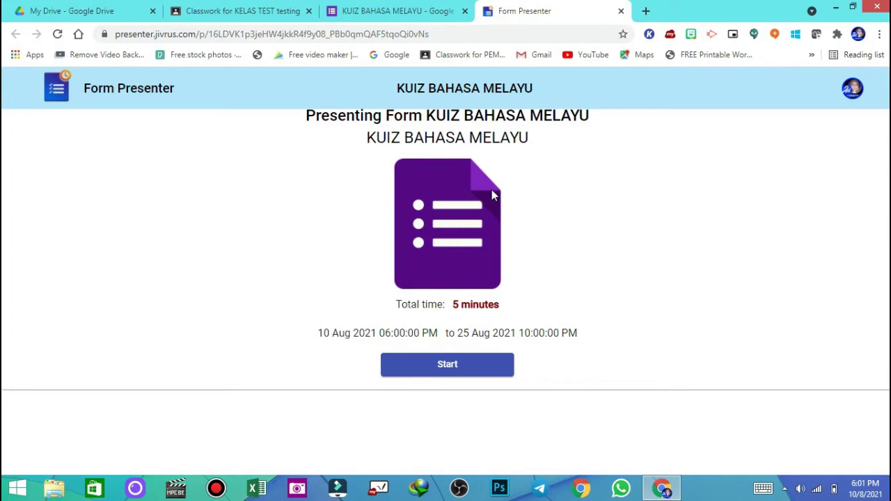
left_click(348, 8)
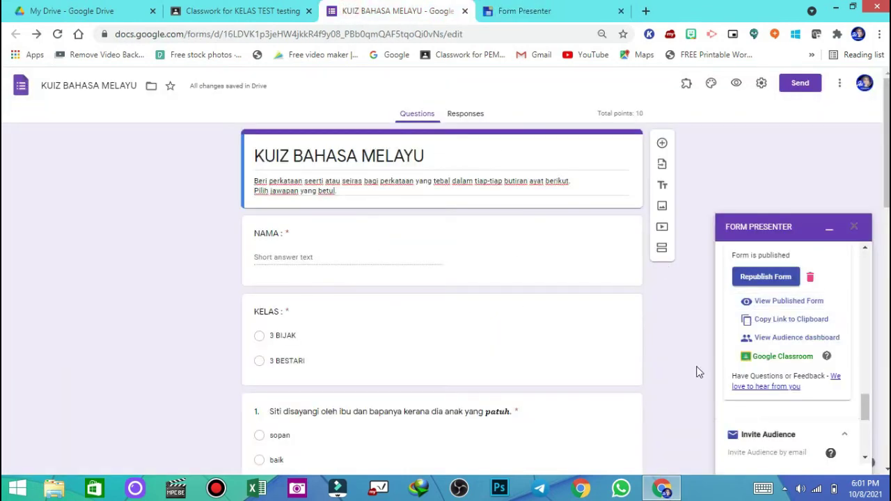
- Open the add-on's Google Classroom integration page for KUIZ BAHASA MELAYU
left_click(784, 357)
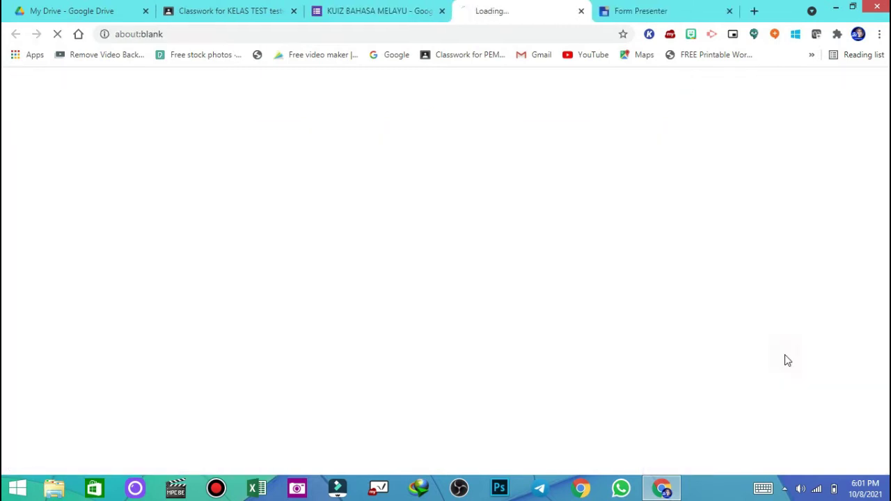
left_click(400, 8)
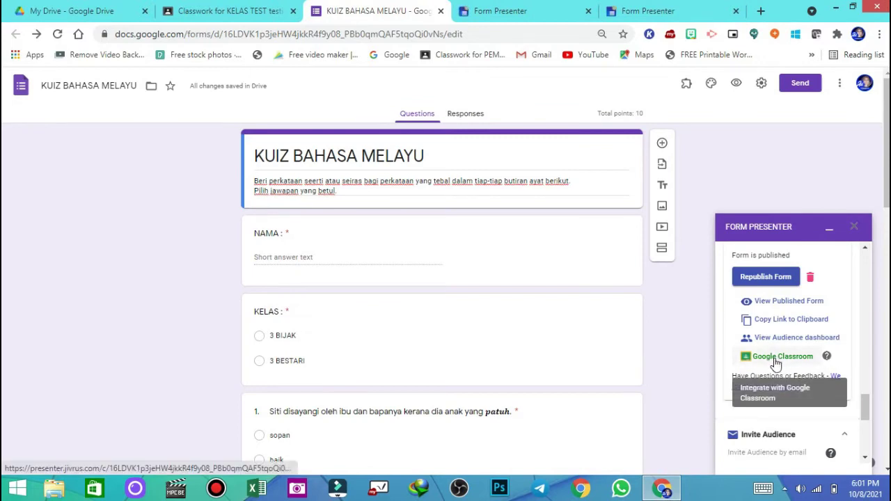
left_click(491, 11)
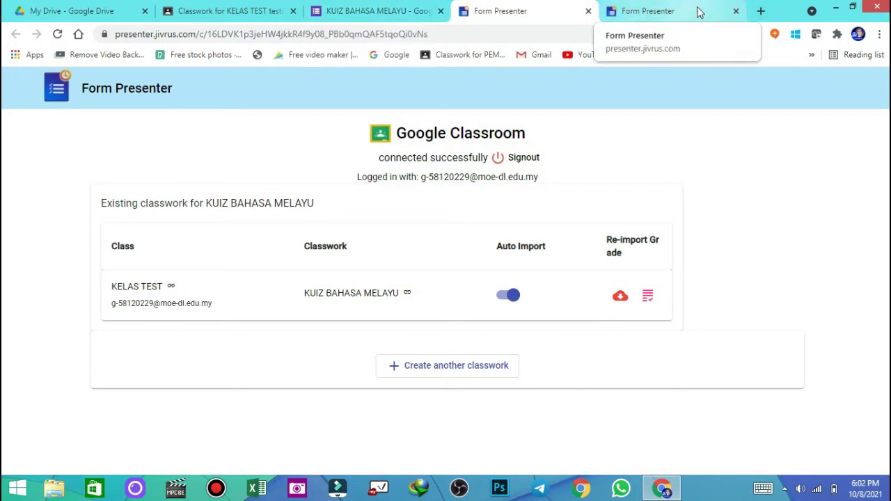
- Examine the form's Invite Audience message and reload the KELAS TEST classwork page in Google Classroom
left_click(372, 13)
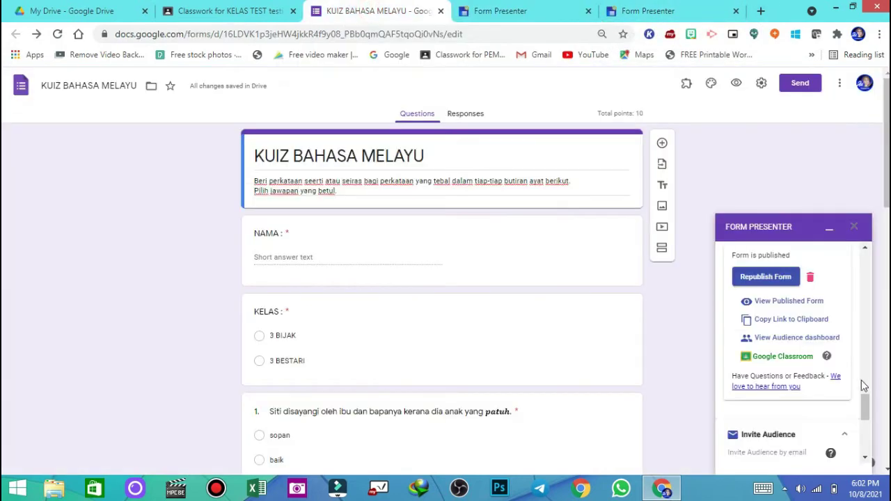
scroll(808, 334, "down", 5)
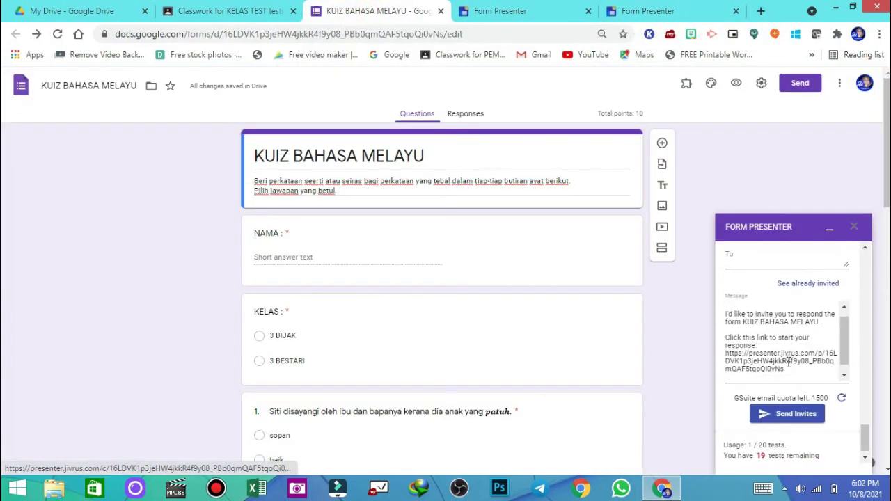
scroll(790, 362, "down", 1)
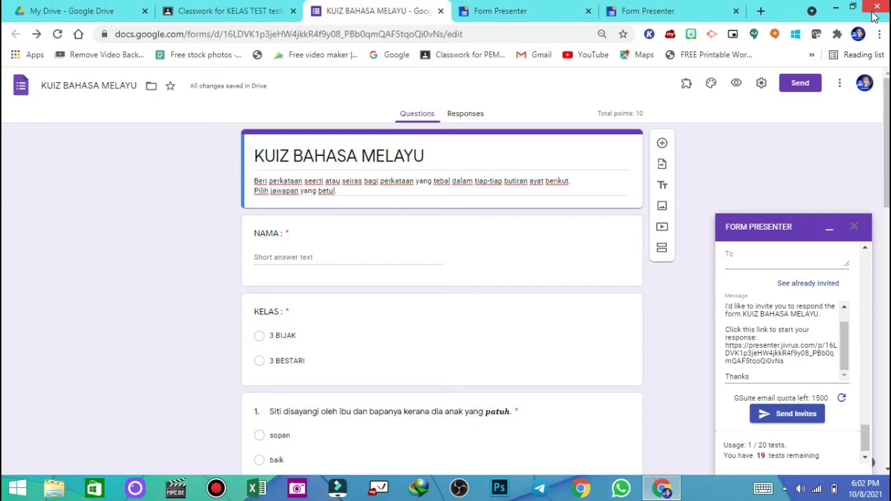
left_click(259, 11)
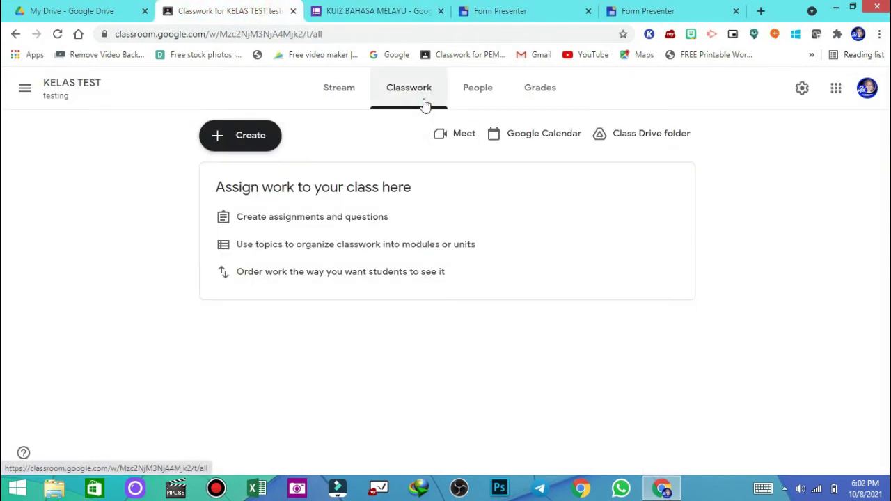
left_click(58, 34)
- Return to the add-on's Google Classroom integration page and sign out of the connected account
left_click(390, 14)
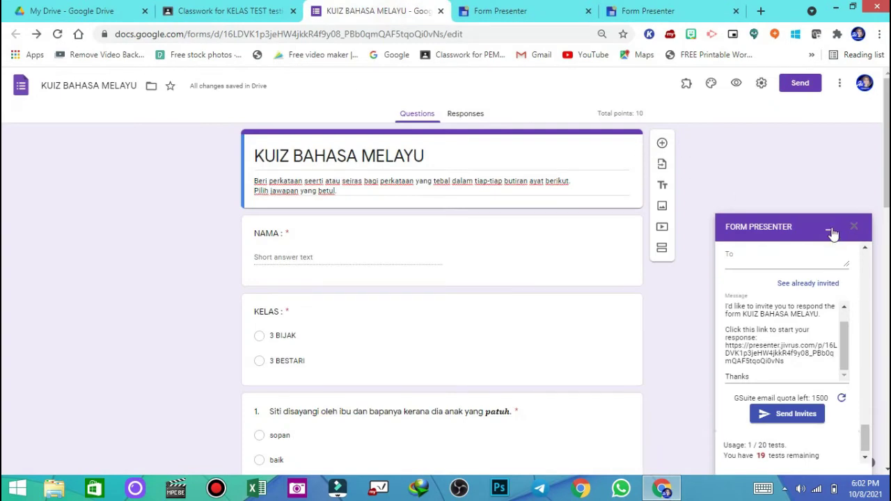
left_click(550, 11)
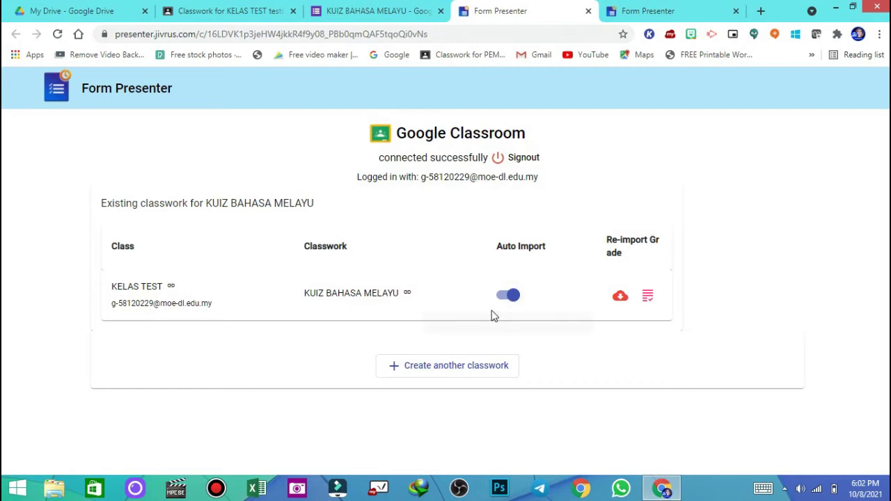
left_click(507, 157)
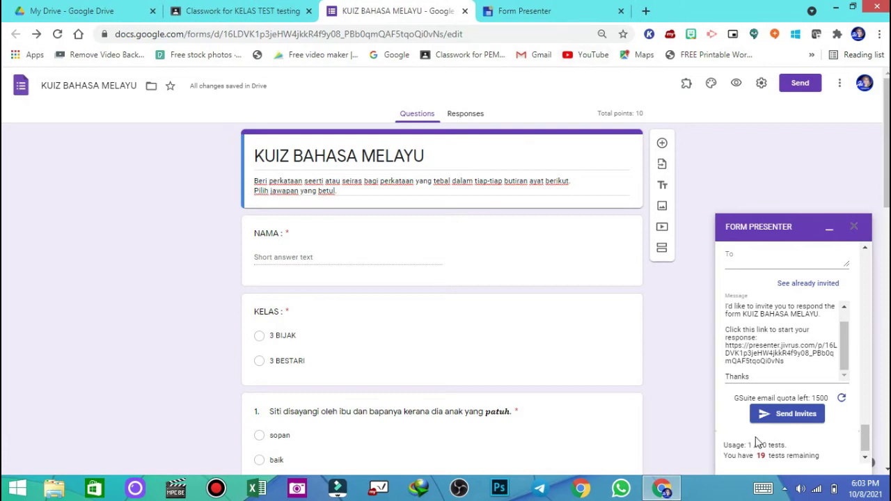
- Reopen the Google Classroom integration from the published form's options and close the extra presenter page
left_click_drag(844, 334, 844, 297)
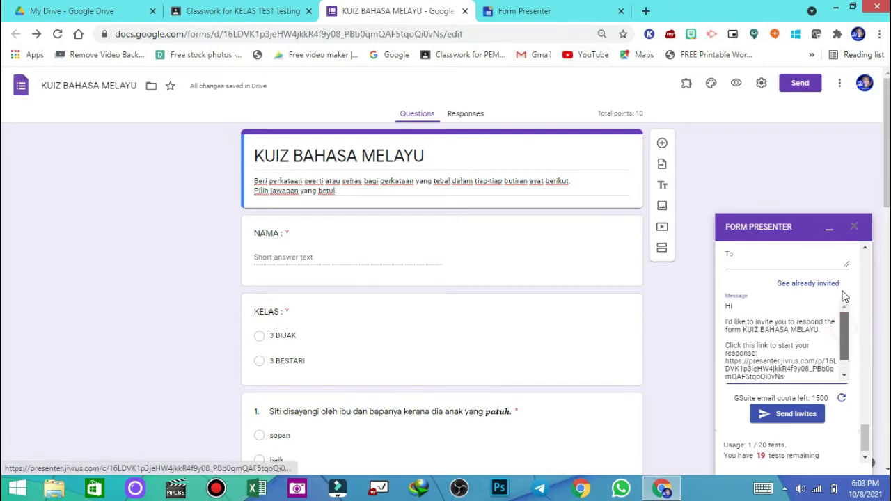
scroll(868, 403, "up", 1)
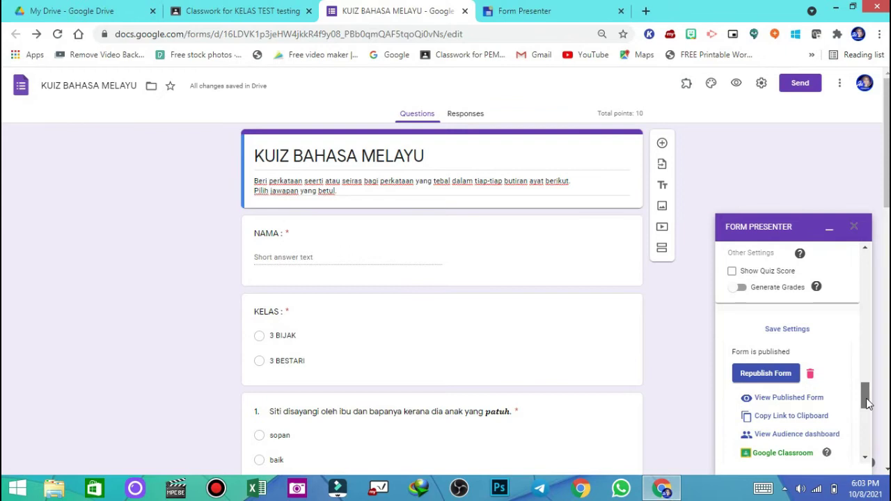
left_click(773, 449)
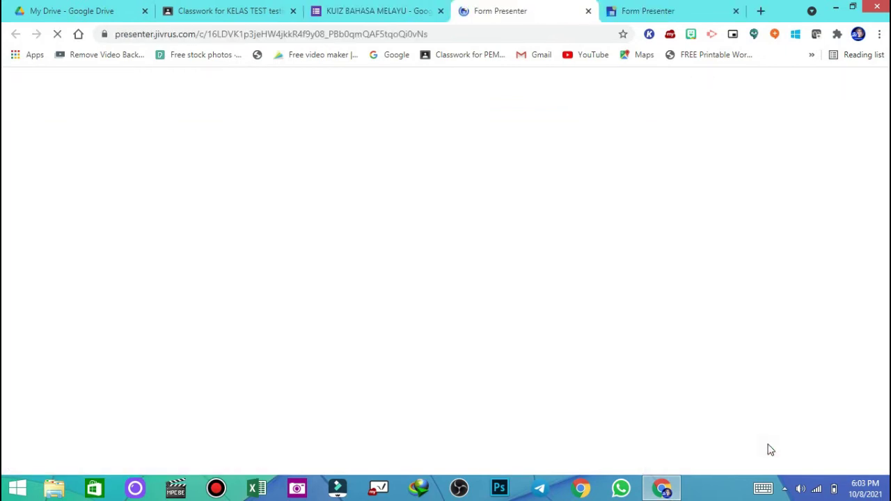
left_click(736, 11)
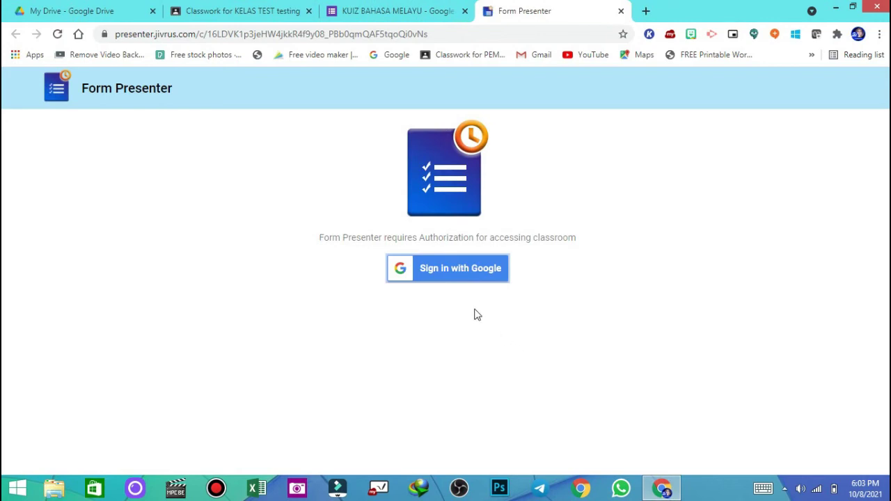
- Sign in to Form Presenter with the school Google account and grant it the additional access requested
left_click(472, 270)
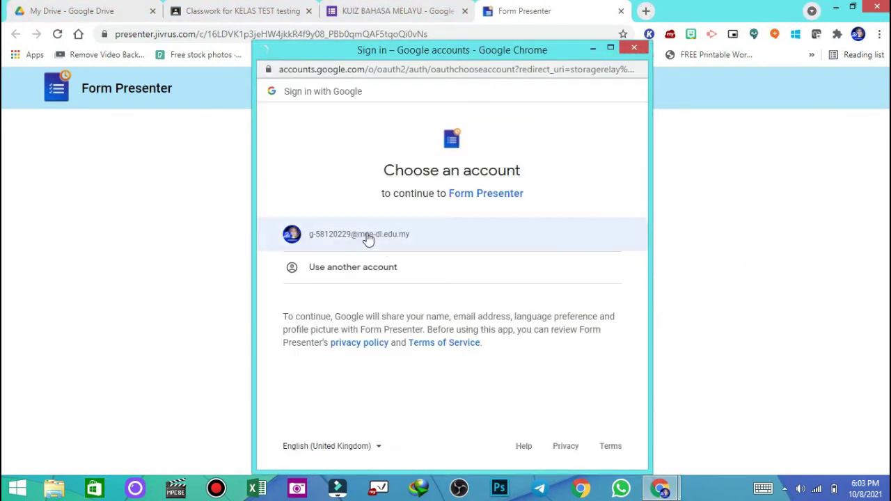
left_click(368, 241)
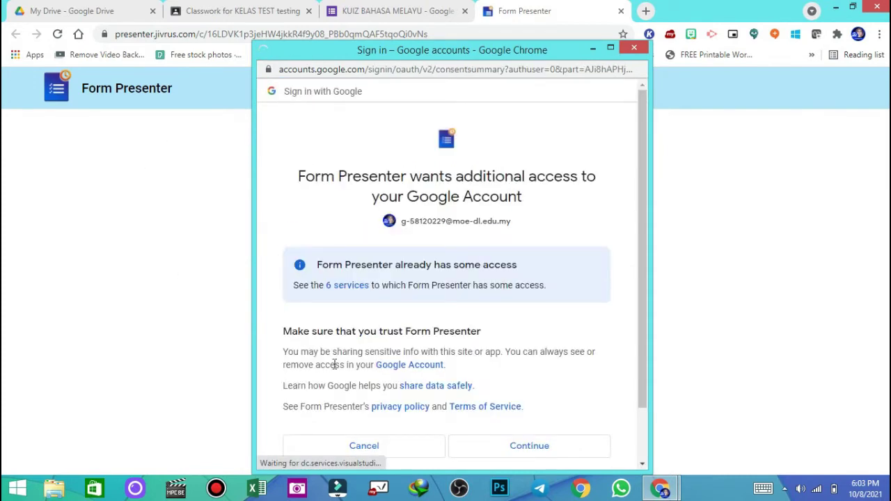
scroll(542, 264, "down", 2)
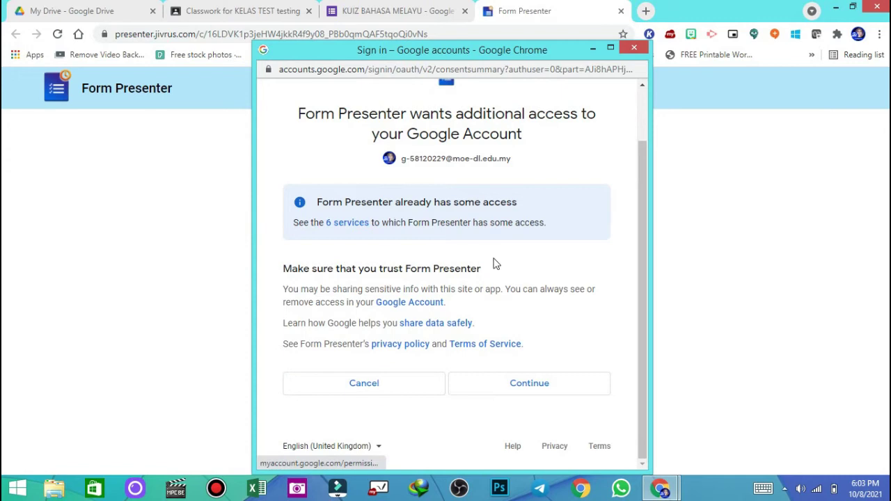
left_click(534, 384)
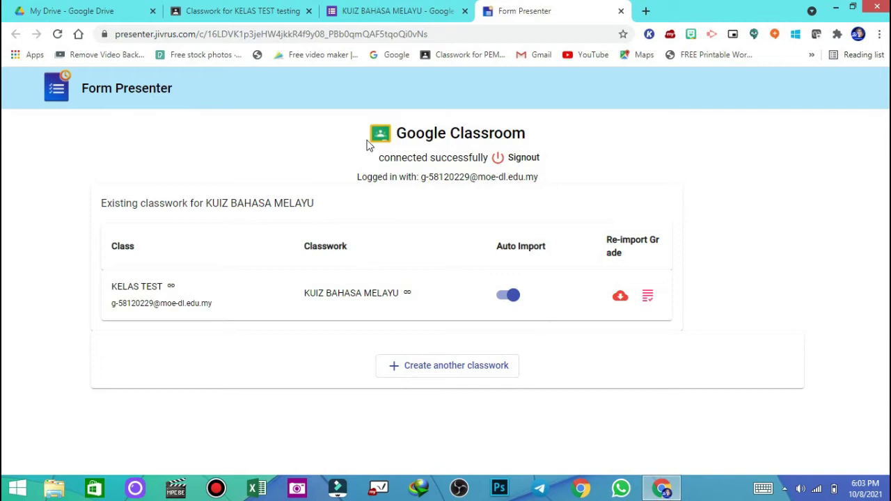
- Switch to the KELAS TEST classwork page in Google Classroom and reload it
left_click(240, 10)
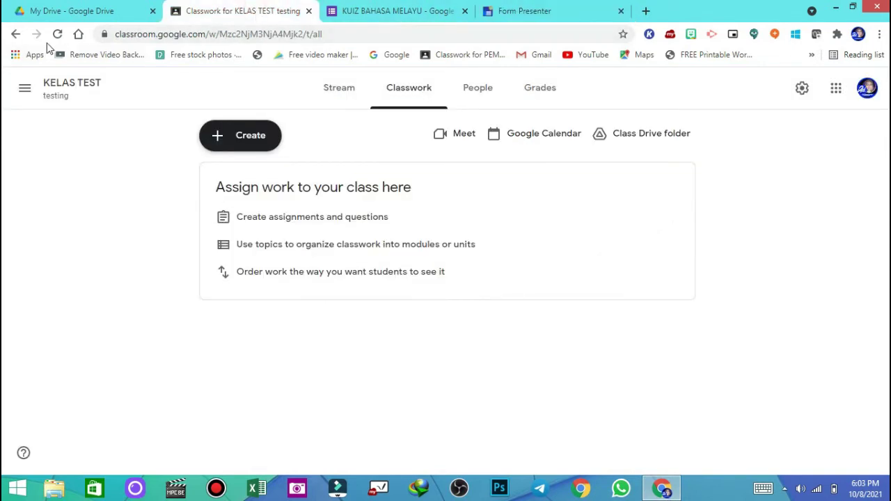
left_click(57, 33)
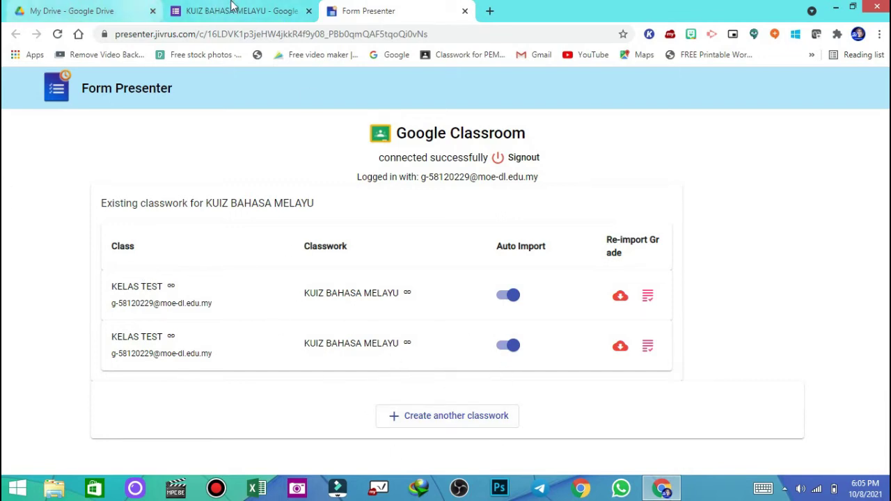
- Open Google Classroom from Google Drive and view the classwork of the KELAS TEST class
left_click(82, 13)
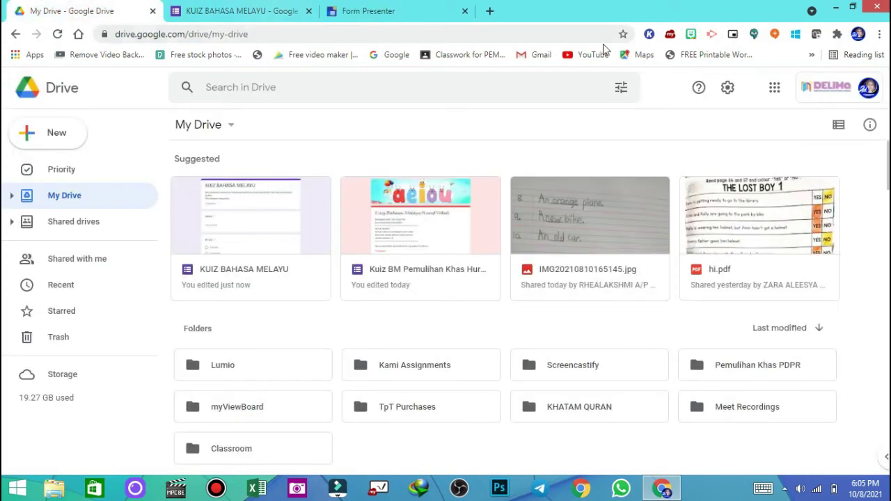
left_click(775, 87)
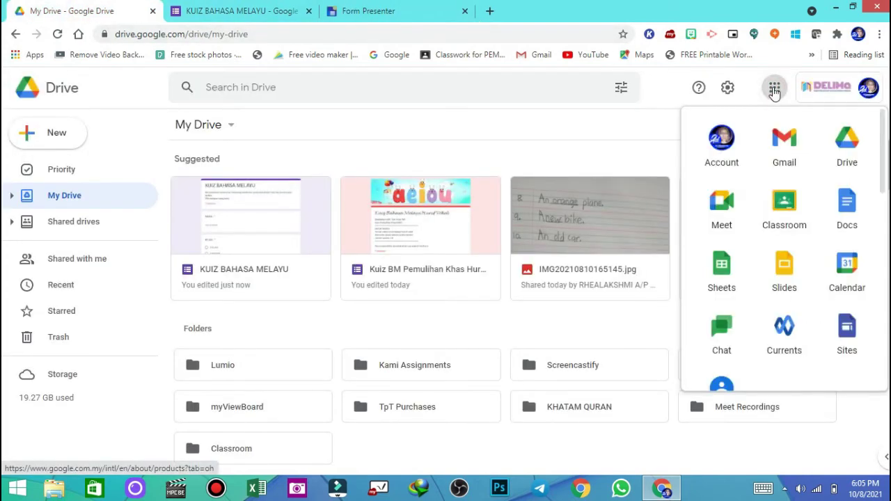
left_click(782, 212)
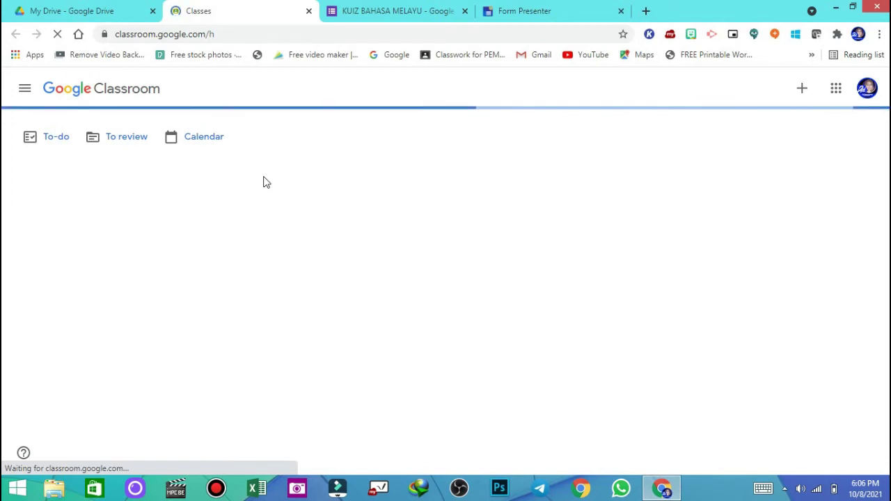
scroll(66, 268, "down", 2)
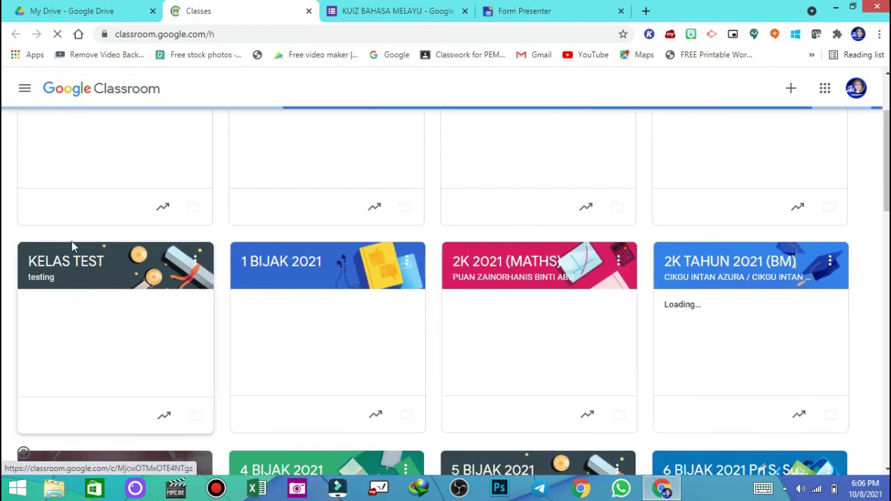
left_click(52, 269)
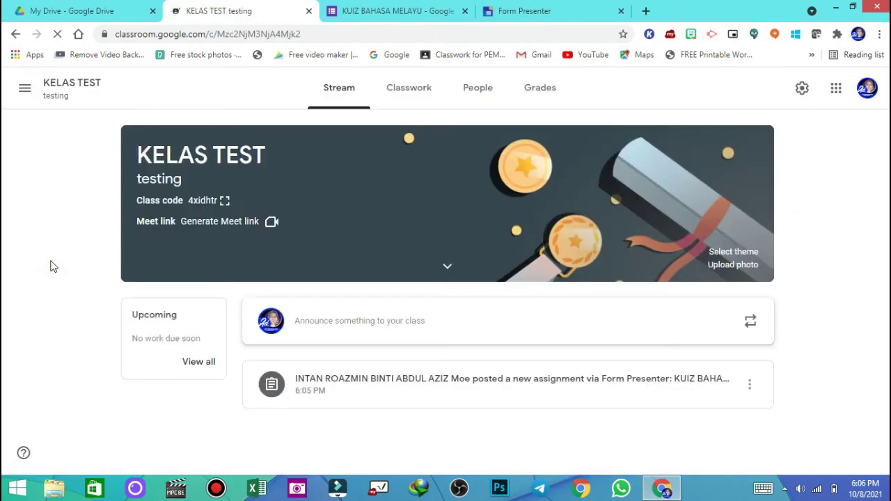
left_click(410, 89)
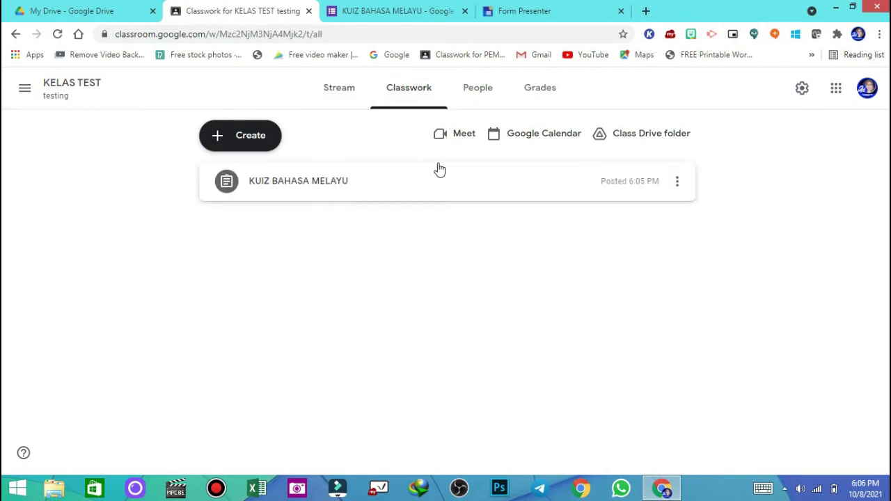
- Open the KUIZ BAHASA MELAYU assignment for editing and look through its audience, points, due date and topic settings
left_click(300, 186)
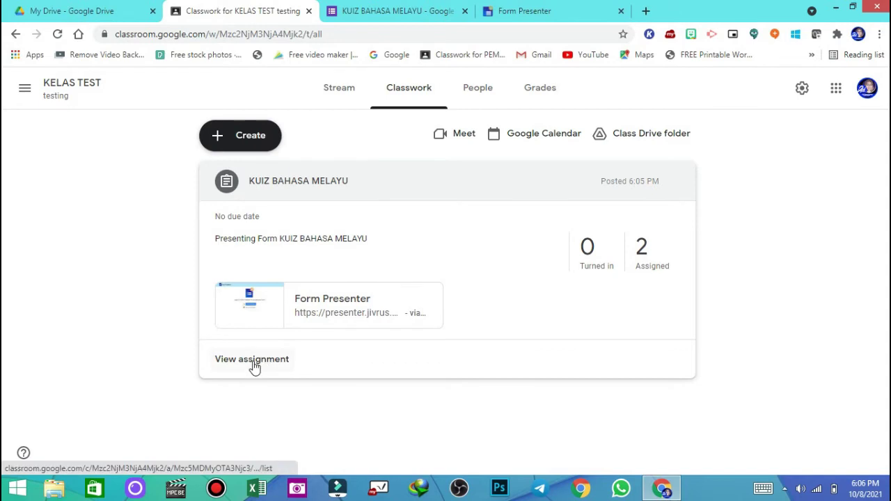
left_click(677, 183)
left_click(627, 208)
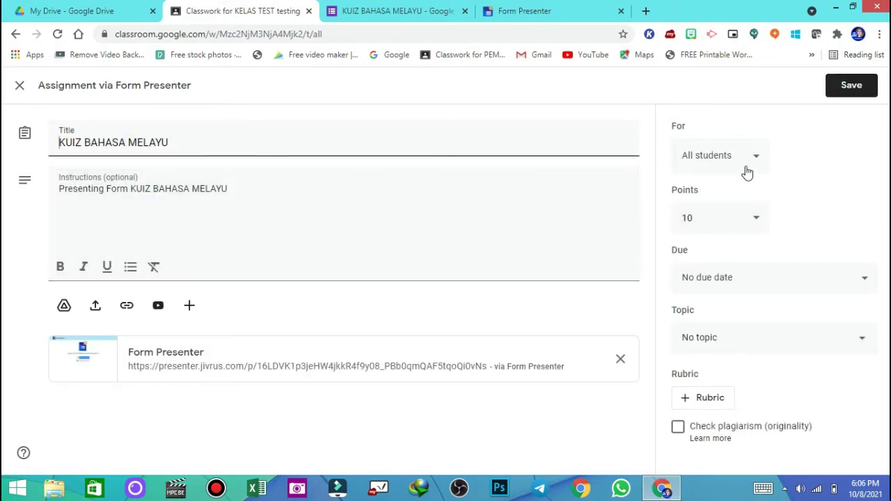
left_click(766, 341)
left_click(862, 207)
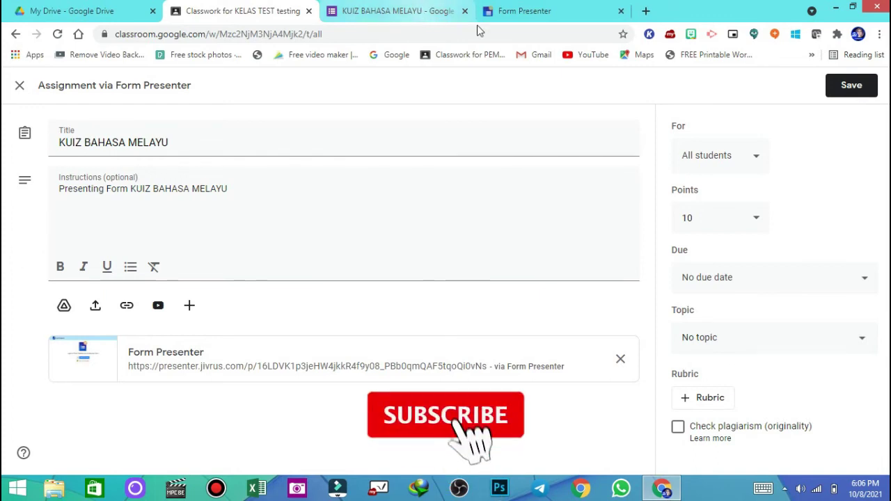
- Minimise the Form Presenter add-on window on the quiz form and return to the Form Presenter classwork page
left_click(384, 9)
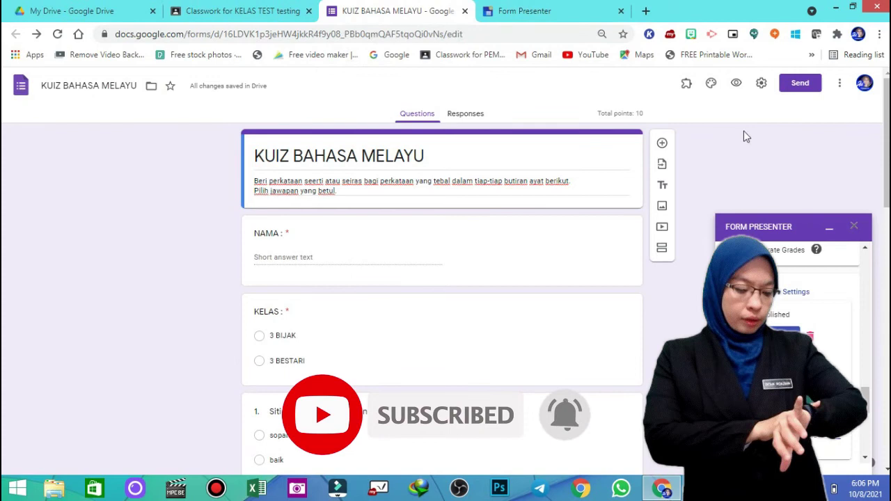
left_click(829, 228)
left_click(486, 10)
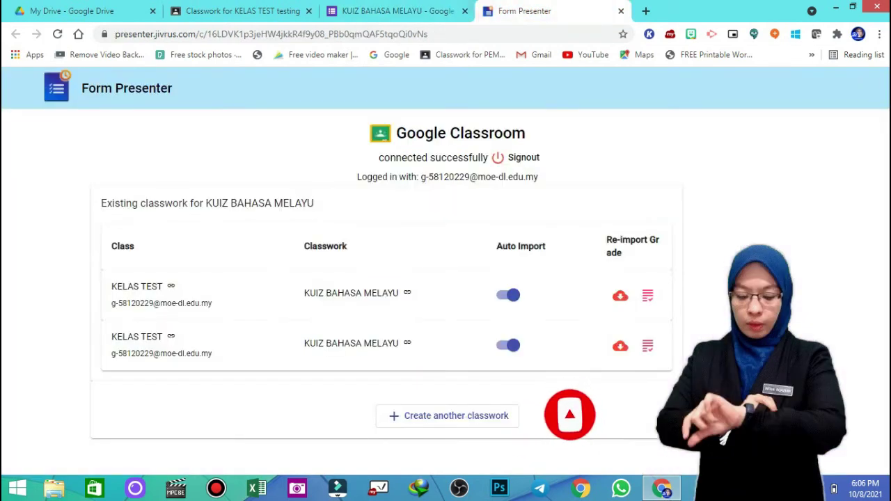
- Switch to the student's browser profile and log in from the DELIMa home page to the student menu
left_click(858, 34)
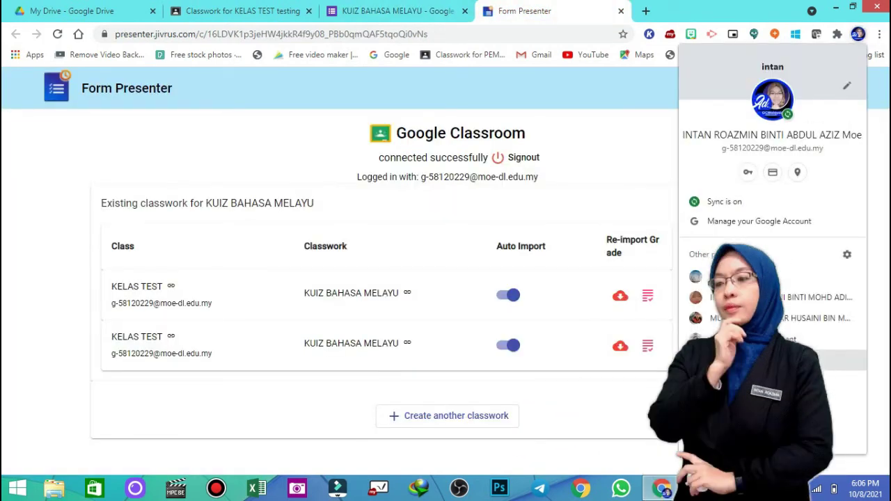
left_click(724, 317)
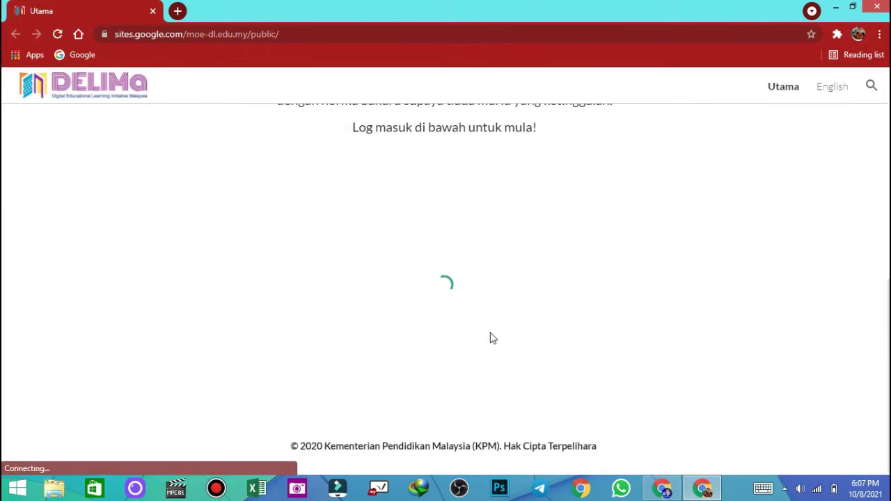
left_click(385, 200)
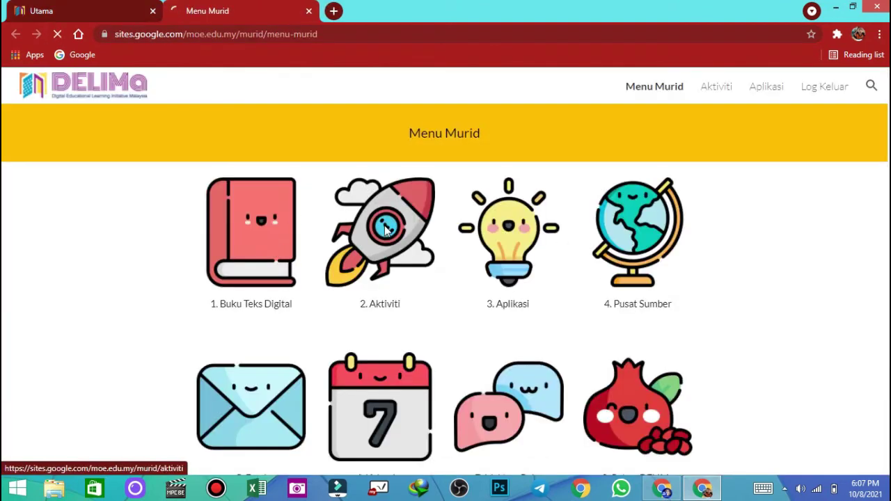
- Open Google Classroom from the Aktiviti page and close the two DELIMa pages
left_click(385, 230)
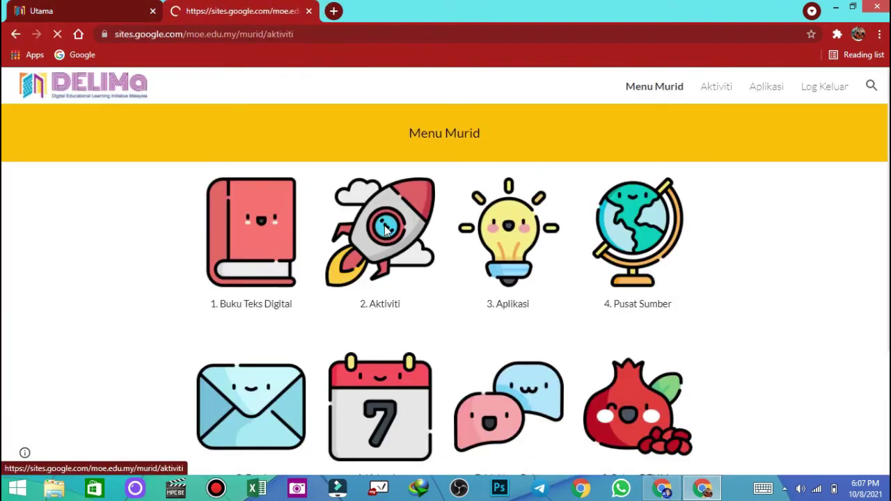
left_click(268, 223)
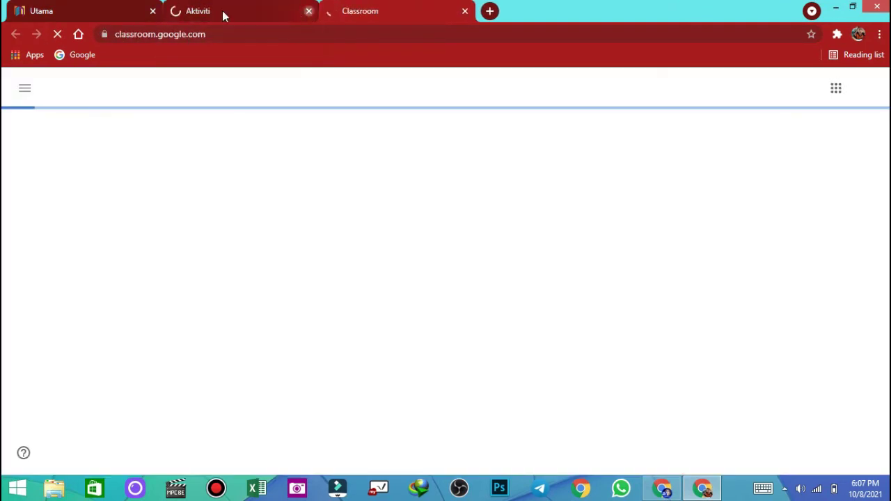
middle_click(223, 13)
left_click(153, 10)
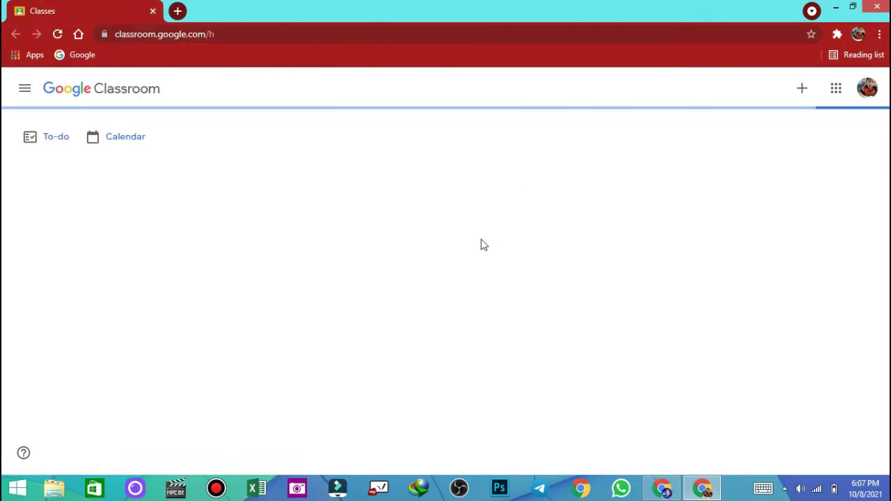
- Open the classwork of the KELAS TEST class as the student and expand the KUIZ BAHASA MELAYU assignment
left_click(66, 187)
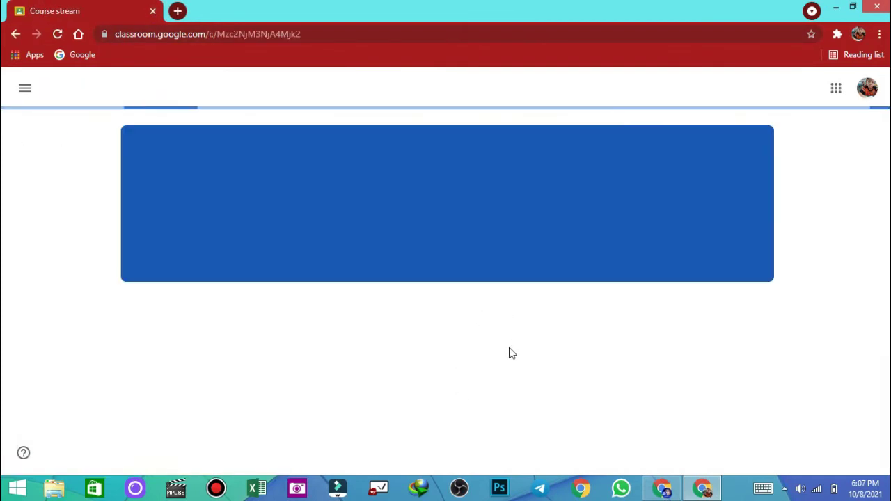
left_click(430, 90)
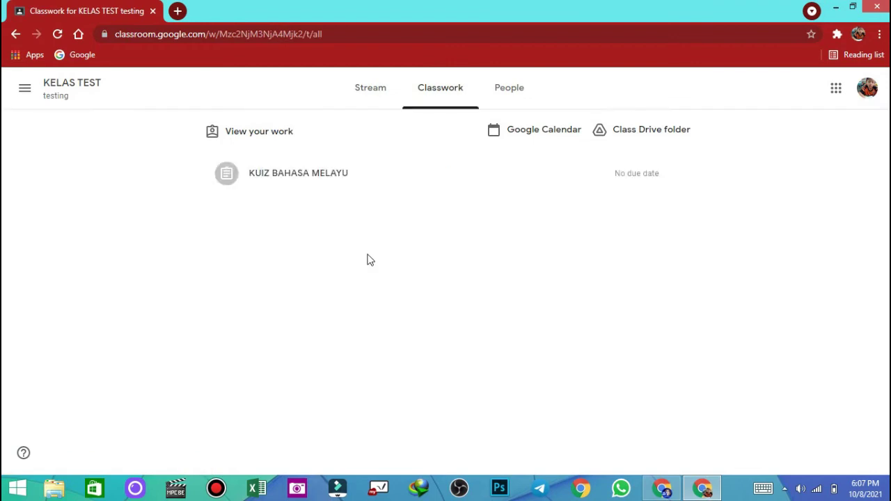
left_click(330, 180)
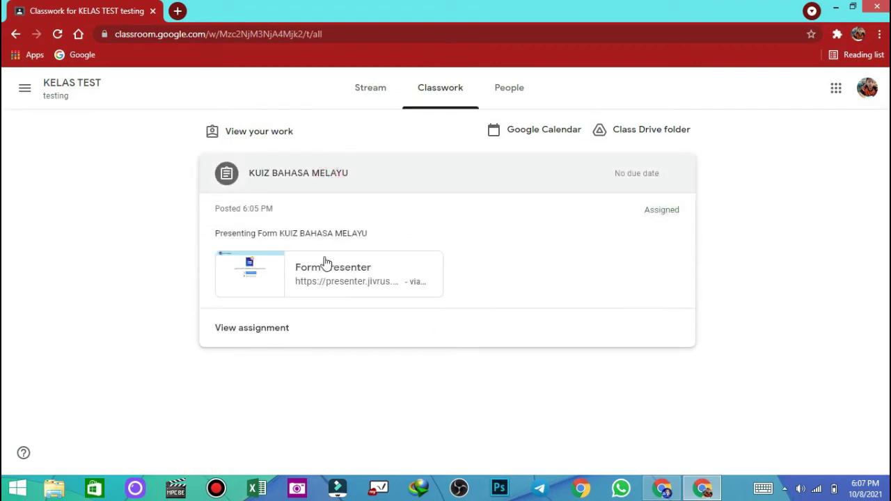
- Open the assignment's Form Presenter attachment, sign in with Google and start the timed quiz
left_click(295, 270)
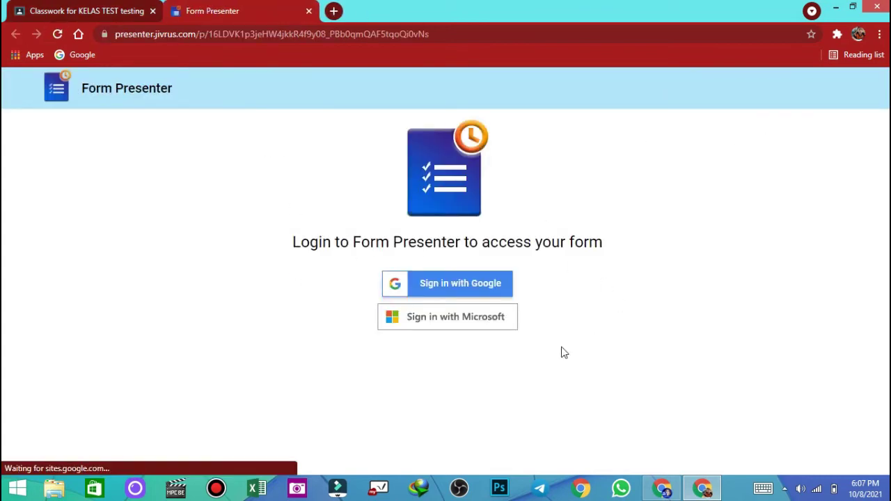
left_click(472, 289)
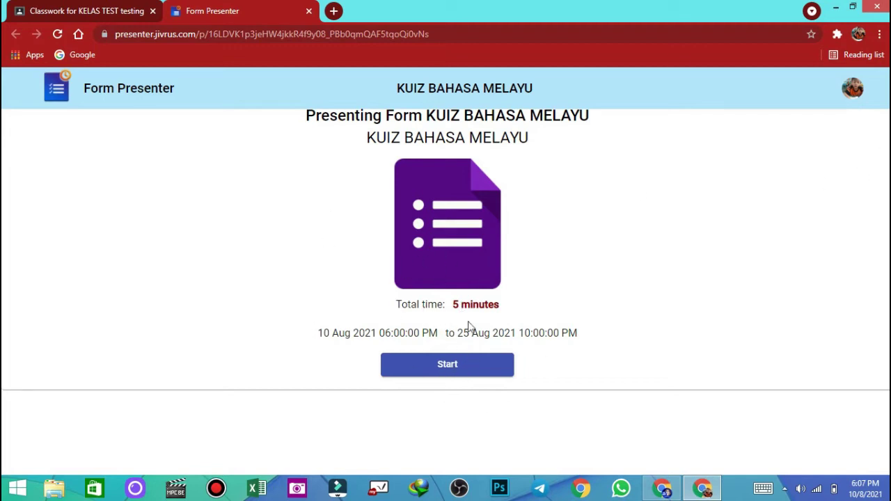
left_click(459, 376)
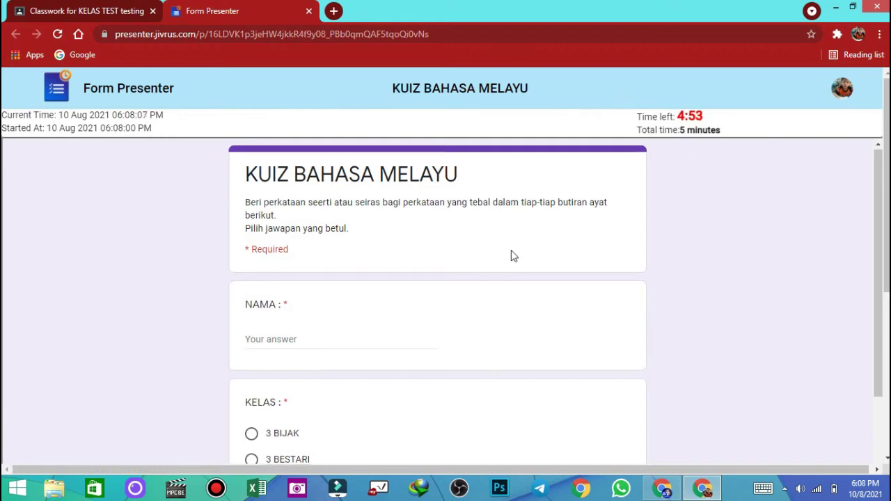
- Enter the student's name in the NAMA field and select 3 BESTARI as the class
scroll(302, 280, "down", 1)
left_click(290, 282)
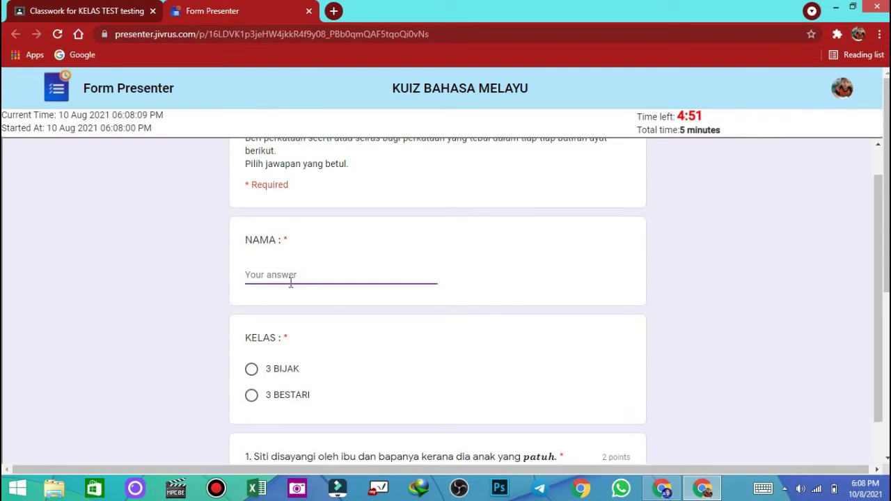
type("AMMAR")
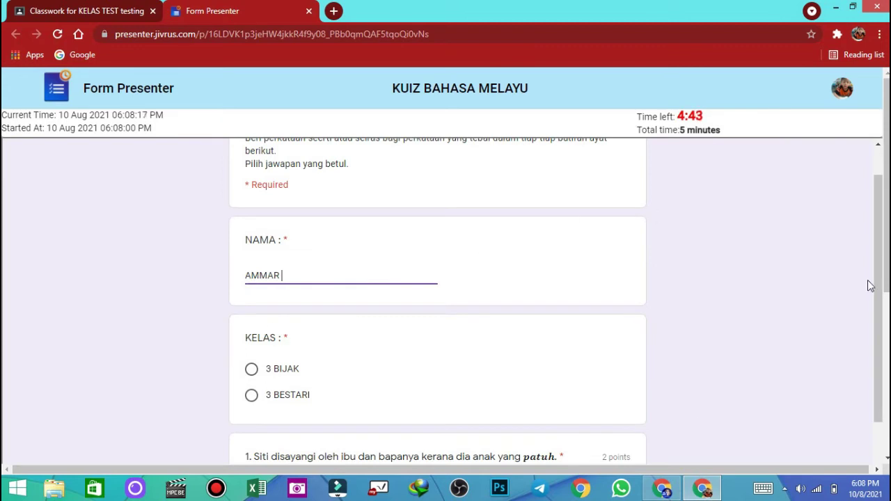
scroll(284, 341, "down", 3)
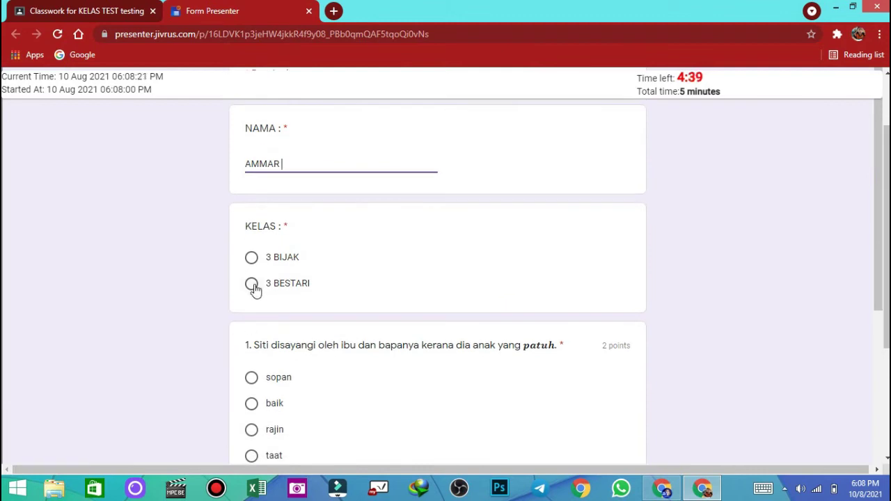
left_click(251, 284)
- Look through the quiz's class field and first questions while the timer runs
scroll(431, 286, "down", 2)
scroll(383, 237, "down", 2)
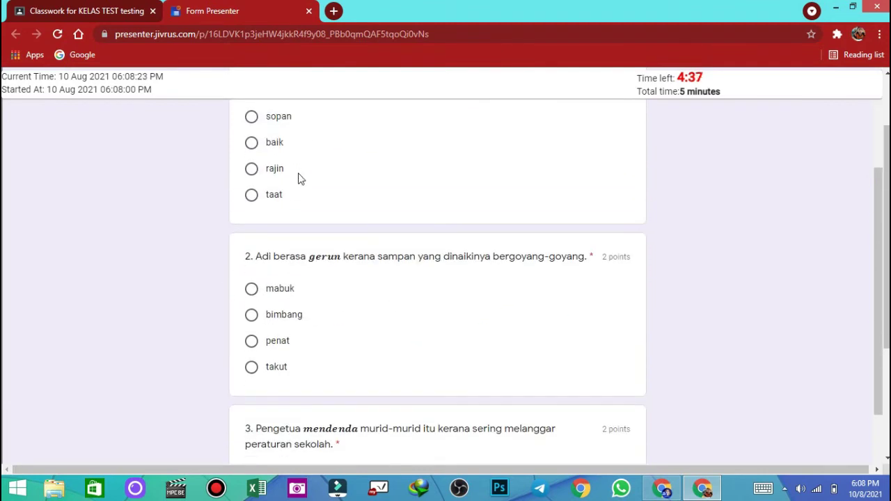
scroll(299, 179, "up", 2)
scroll(296, 180, "up", 2)
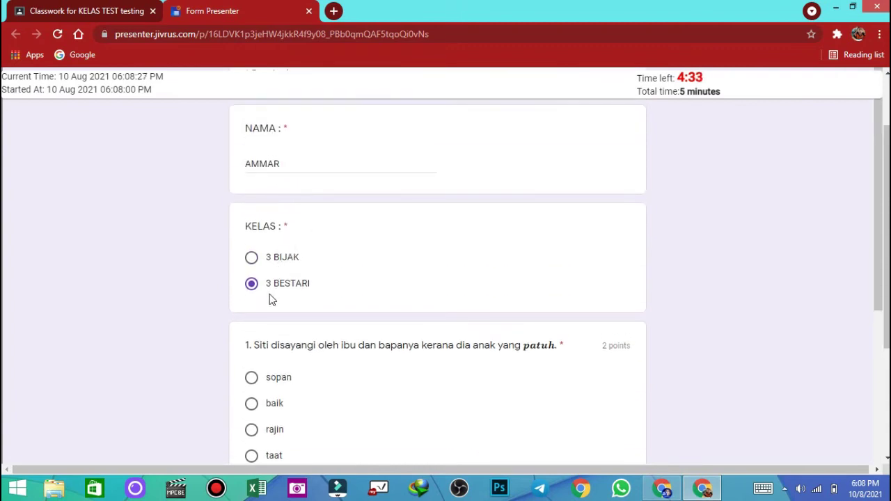
left_click_drag(879, 287, 877, 318)
mouse_move(465, 5)
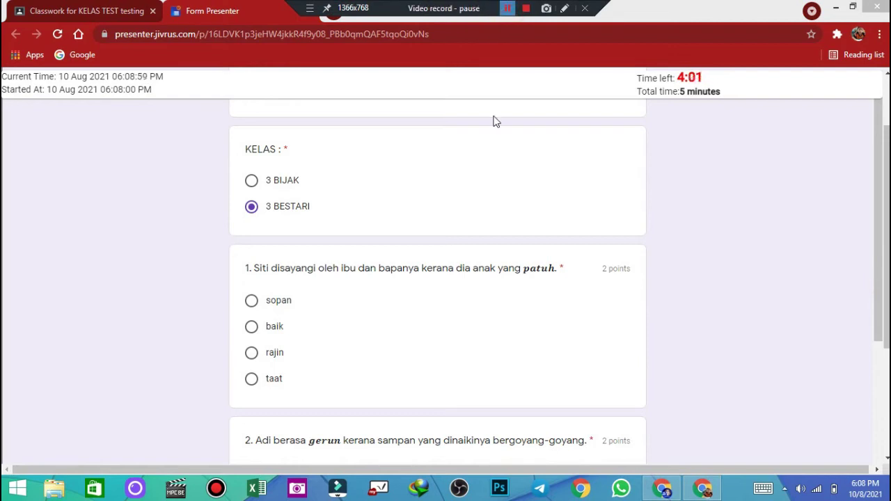
scroll(487, 160, "up", 1)
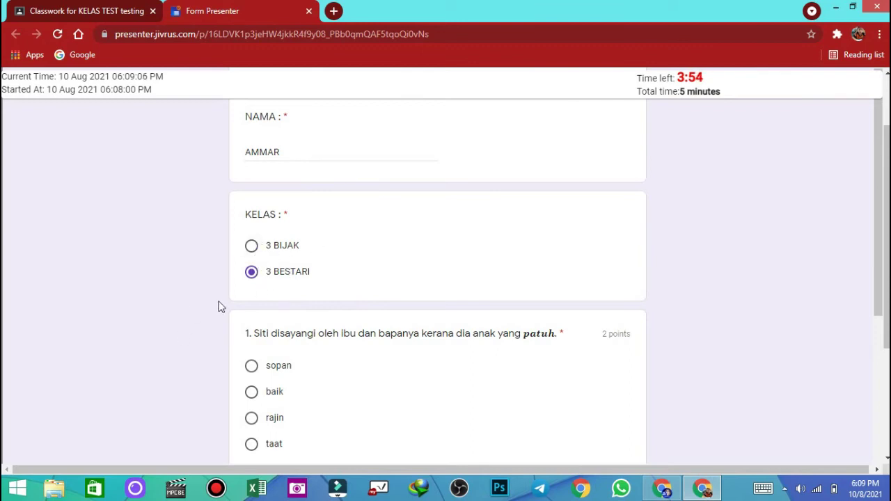
scroll(299, 268, "down", 2)
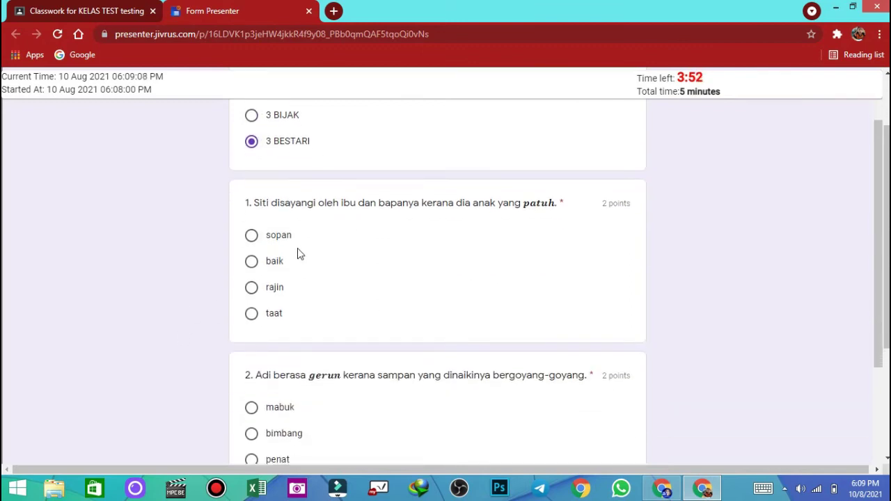
scroll(299, 264, "down", 2)
scroll(300, 266, "up", 1)
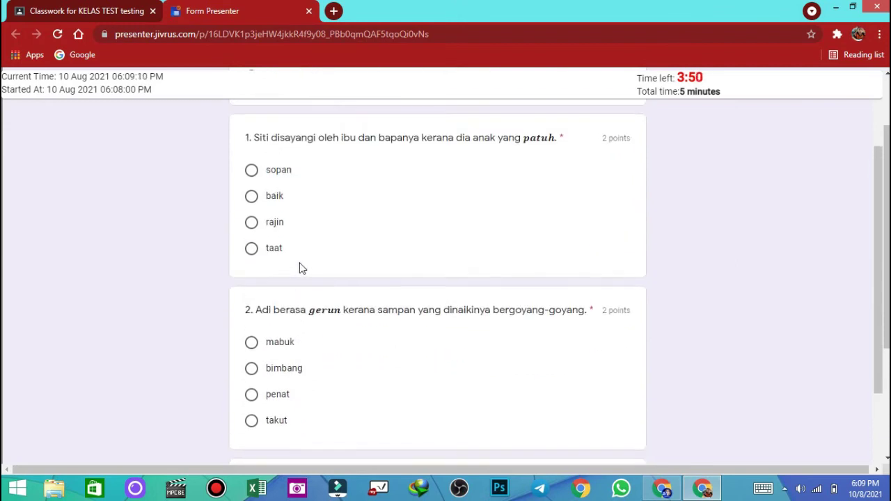
scroll(437, 208, "up", 2)
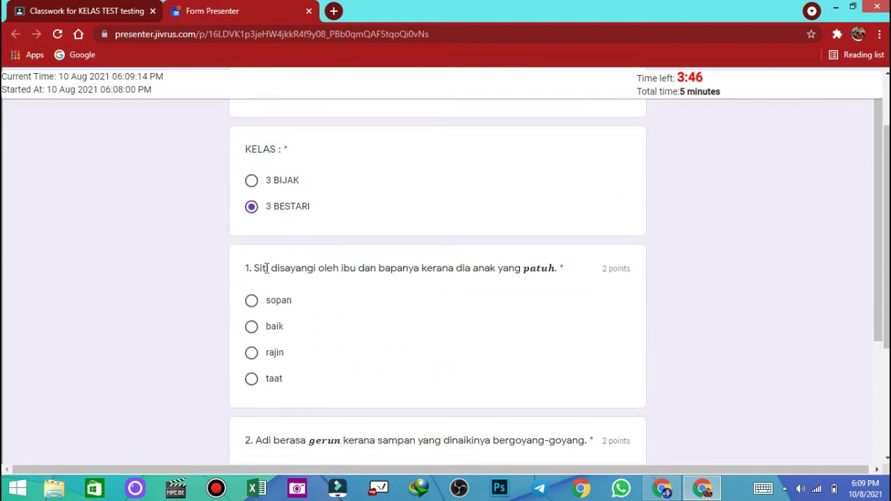
- Answer question 1 with taat, question 3 with memukul, question 4 with cukup and question 5 with kukuh
scroll(255, 265, "down", 1)
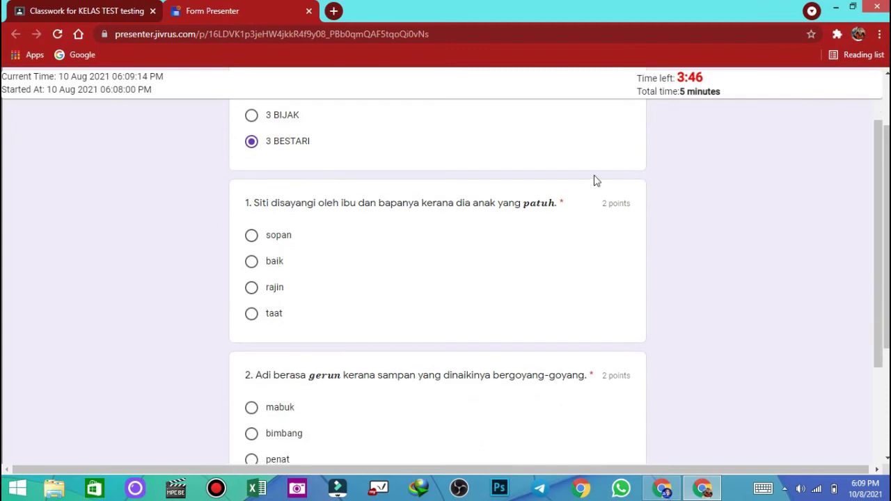
left_click(252, 314)
scroll(365, 276, "down", 5)
left_click(257, 298)
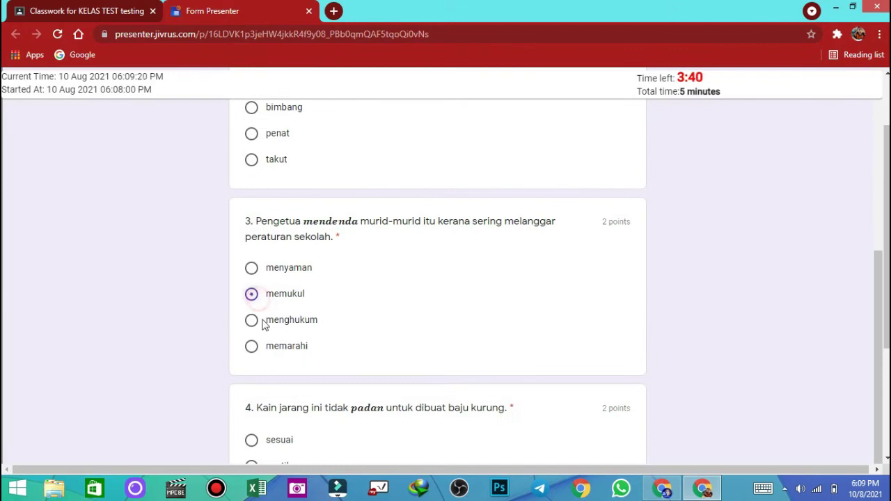
scroll(265, 320, "down", 4)
left_click(253, 234)
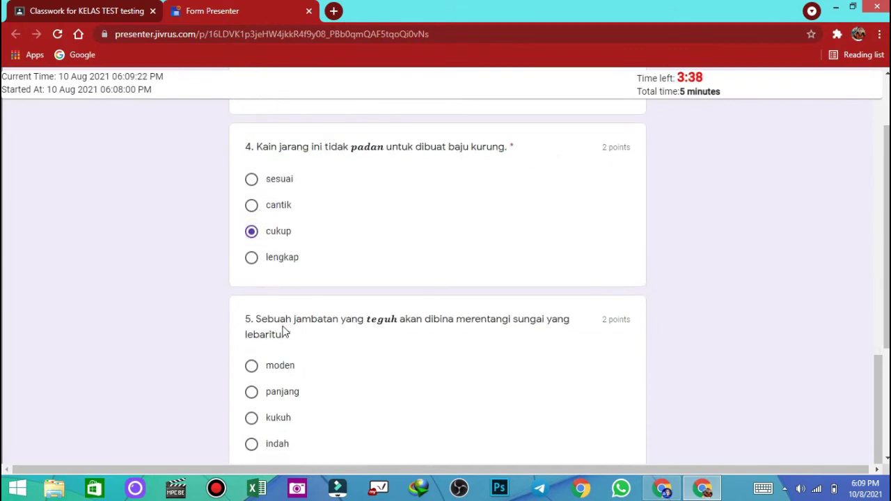
scroll(282, 332, "down", 2)
left_click(253, 293)
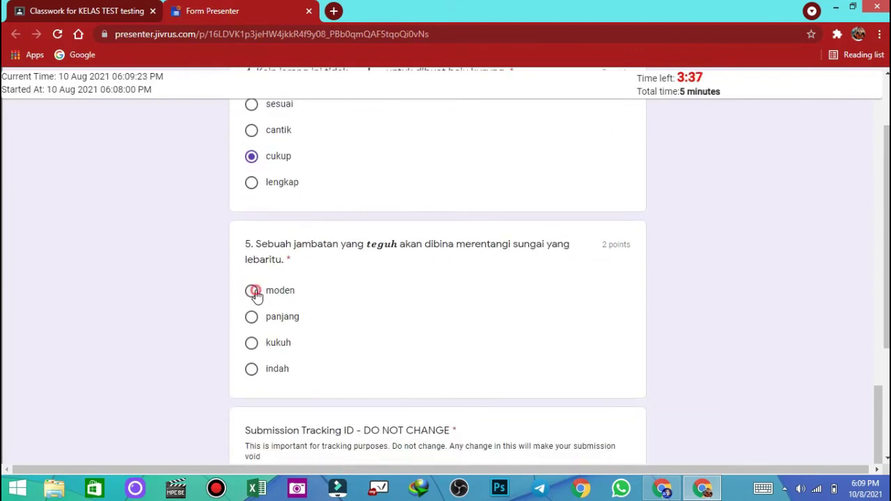
left_click(255, 344)
- Review the quiz from the submission tracking ID back through the selected answers to question 2
scroll(258, 297, "down", 3)
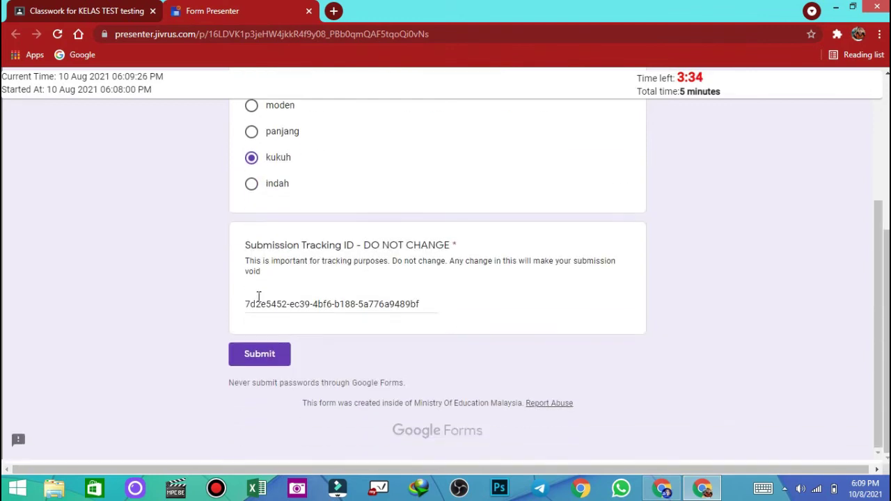
scroll(376, 341, "up", 2)
scroll(641, 175, "up", 3)
scroll(402, 295, "down", 3)
scroll(692, 223, "up", 4)
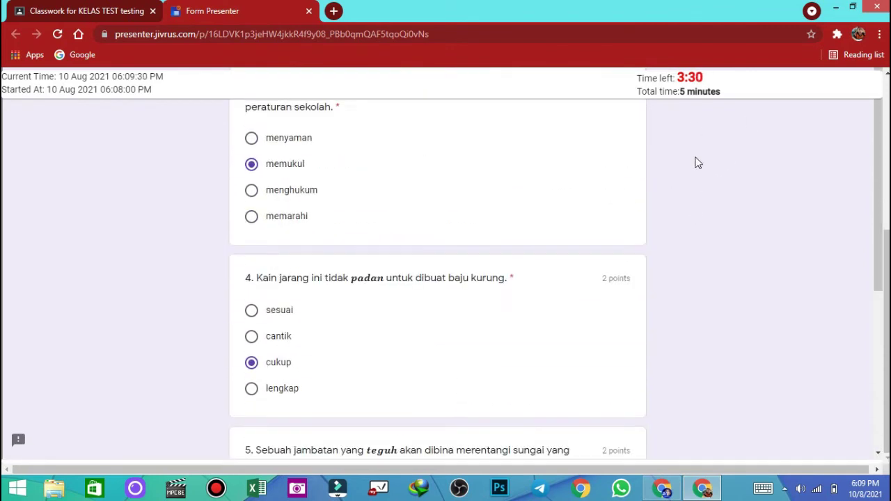
scroll(696, 157, "up", 7)
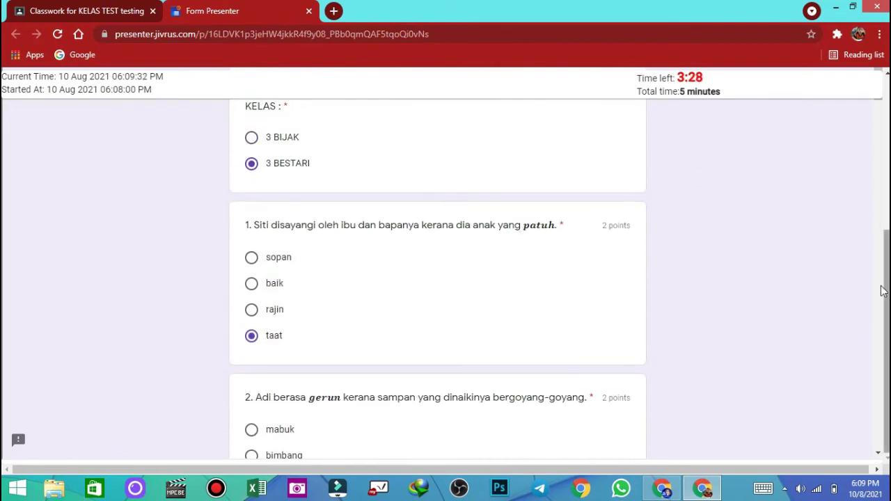
left_click_drag(886, 282, 887, 128)
scroll(505, 356, "down", 3)
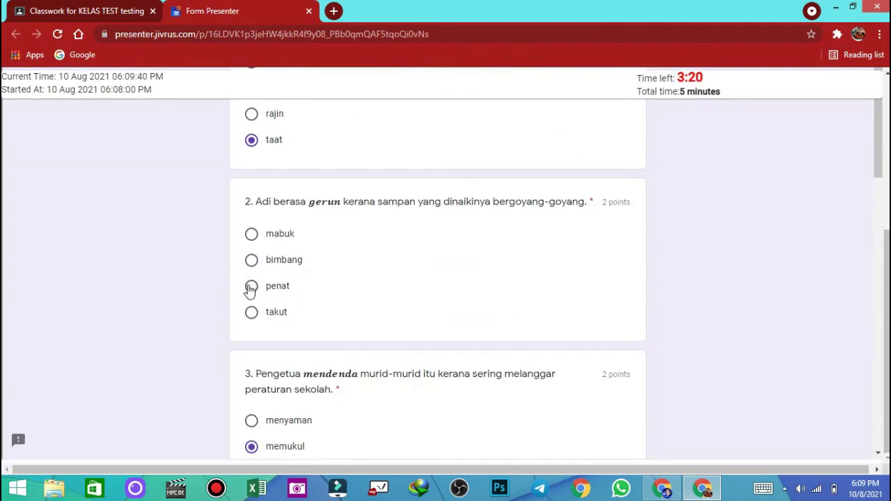
- Answer question 2 with takut, check the other selected answers and submit the completed quiz
left_click(251, 312)
scroll(594, 261, "down", 10)
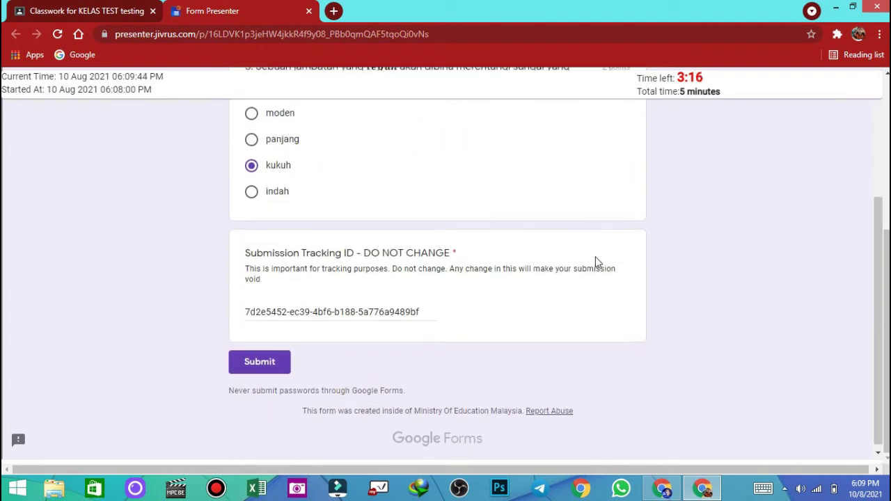
scroll(255, 288, "up", 15)
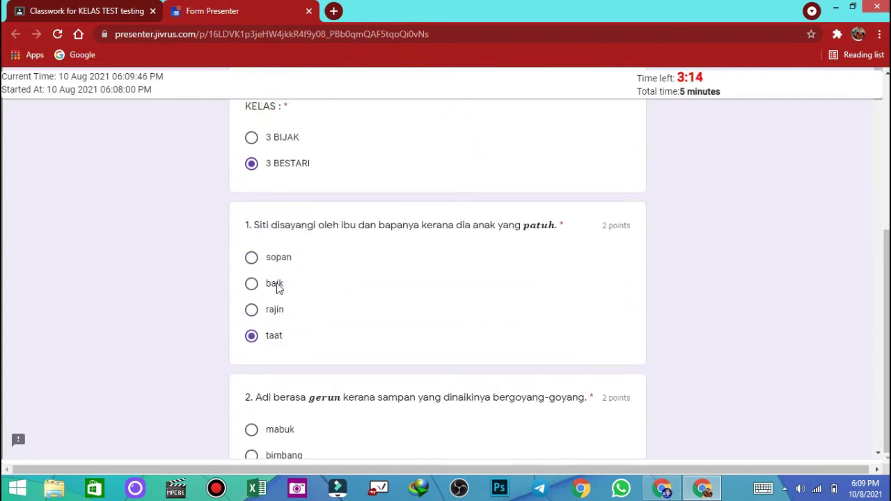
scroll(833, 270, "up", 5)
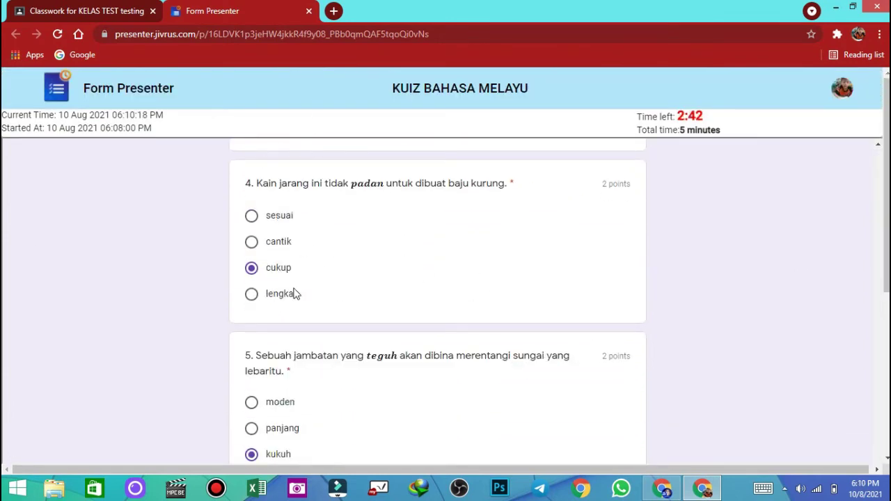
scroll(577, 255, "down", 4)
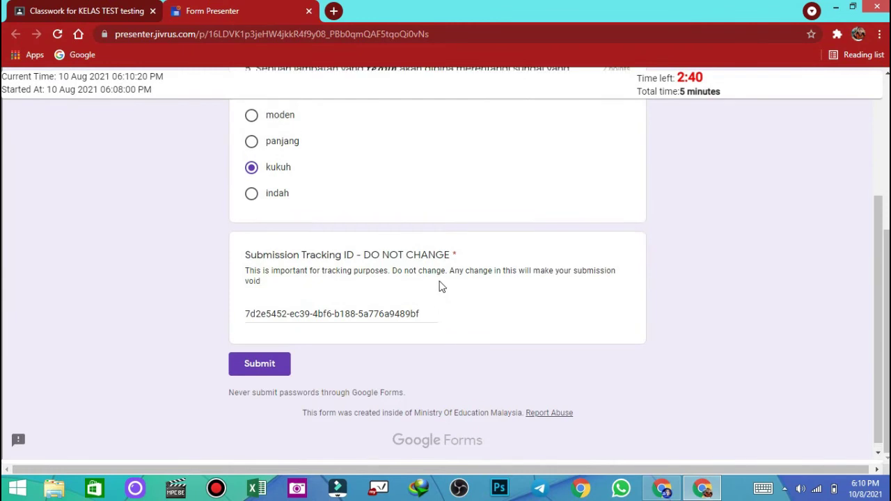
scroll(440, 285, "up", 10)
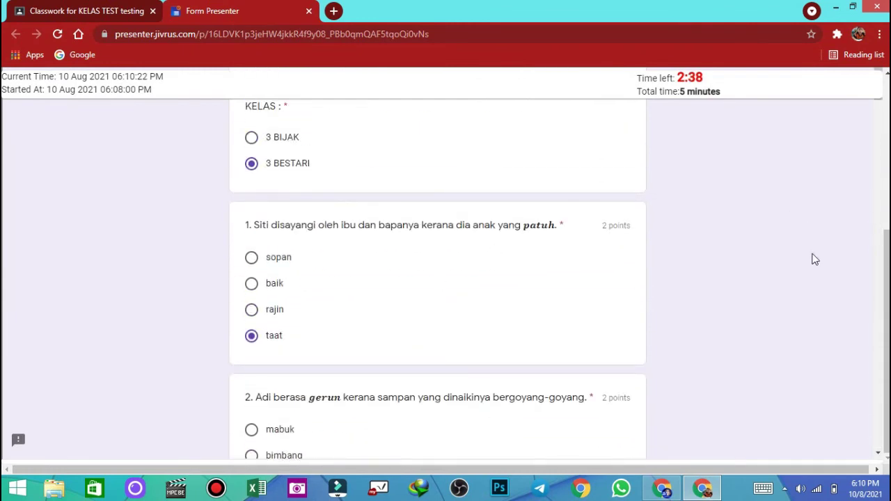
mouse_move(886, 334)
left_mouse_down()
mouse_move(887, 174)
mouse_move(887, 334)
left_mouse_up()
scroll(435, 368, "down", 12)
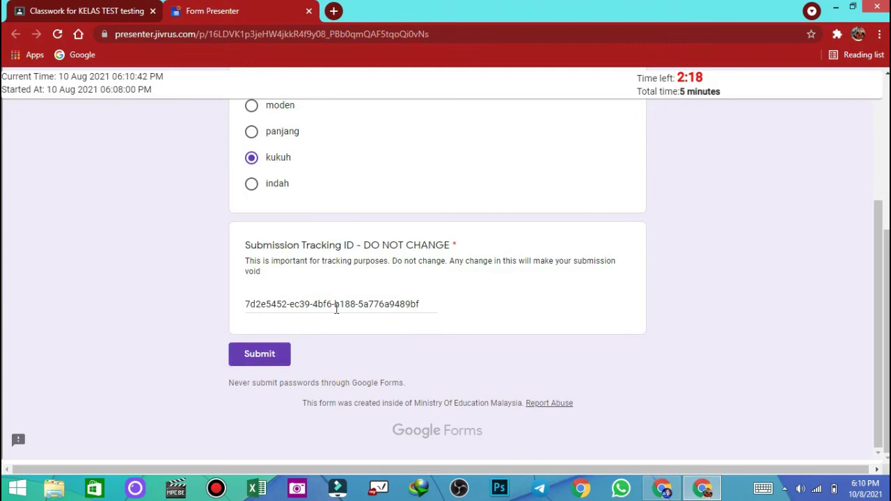
left_click(256, 360)
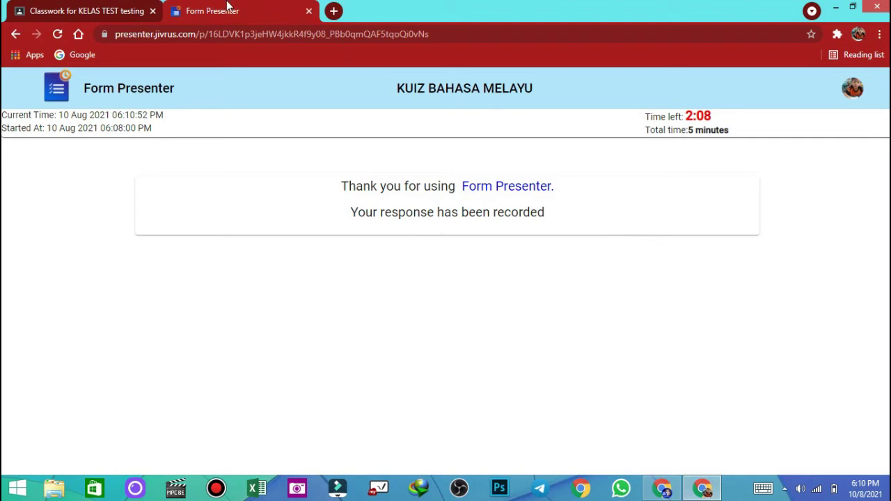
- Switch to the teacher's browser window and close the KUIZ BAHASA MELAYU assignment editor in Google Classroom
left_click(662, 489)
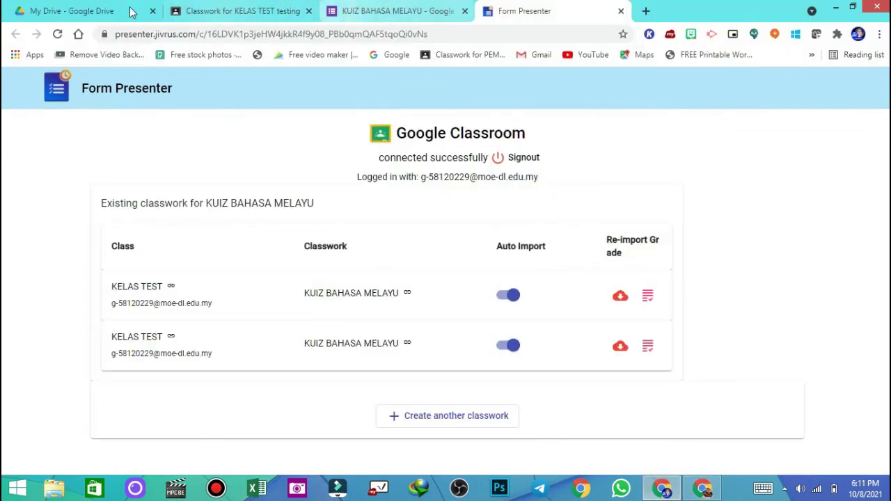
left_click(380, 11)
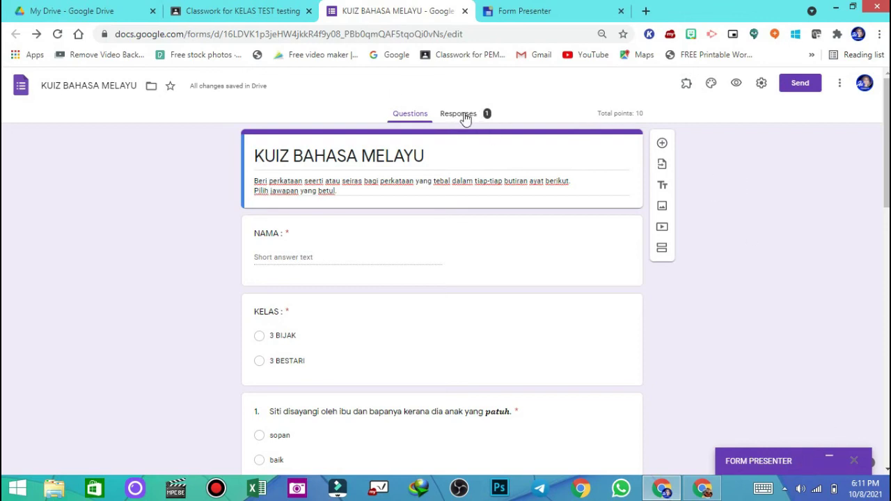
left_click(209, 10)
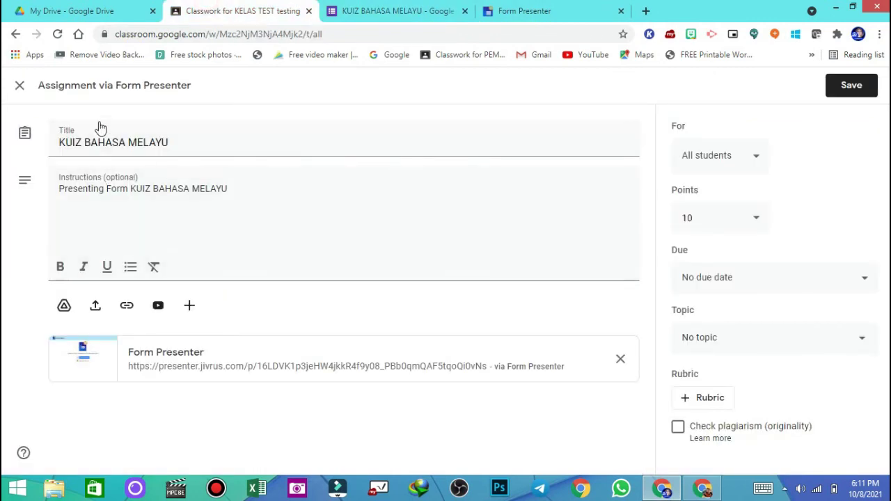
left_click(19, 85)
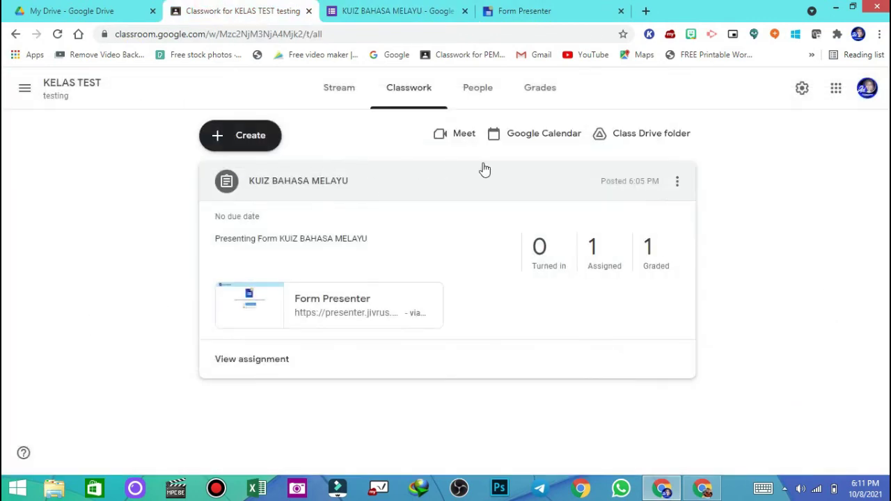
- Check the quiz grades in the KELAS TEST gradebook and the assignment's status in the classwork list
left_click(535, 98)
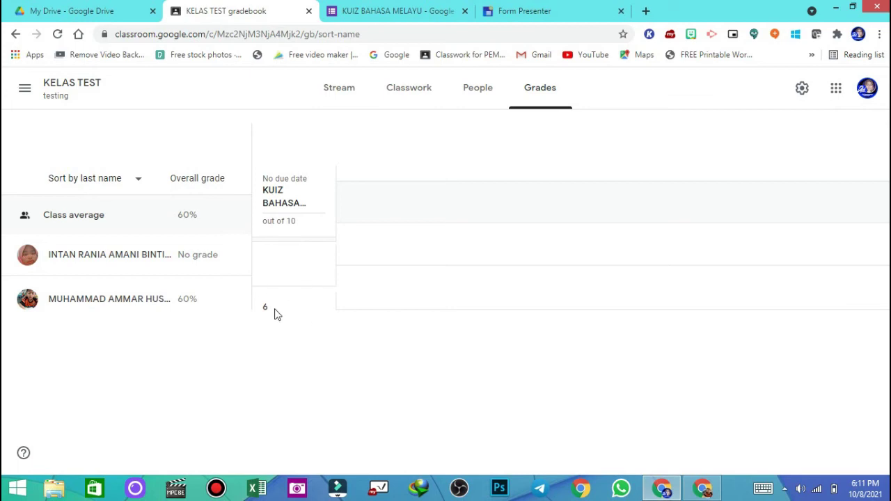
left_click(404, 92)
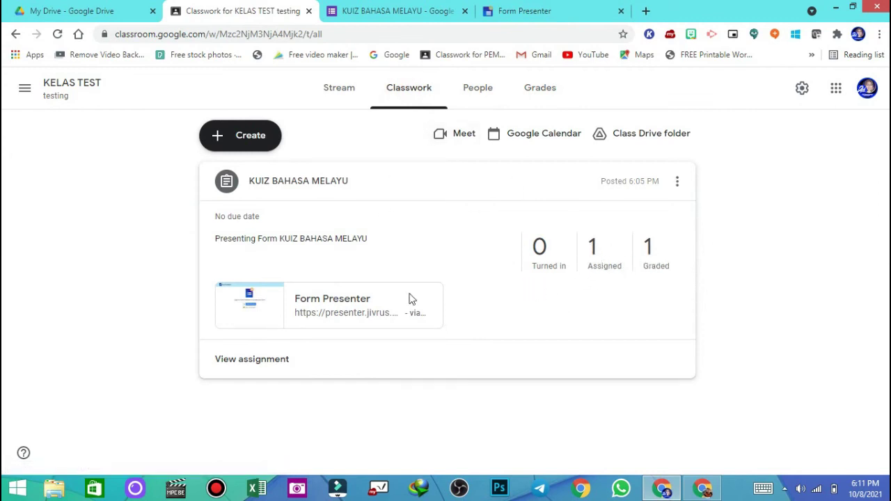
left_click(548, 89)
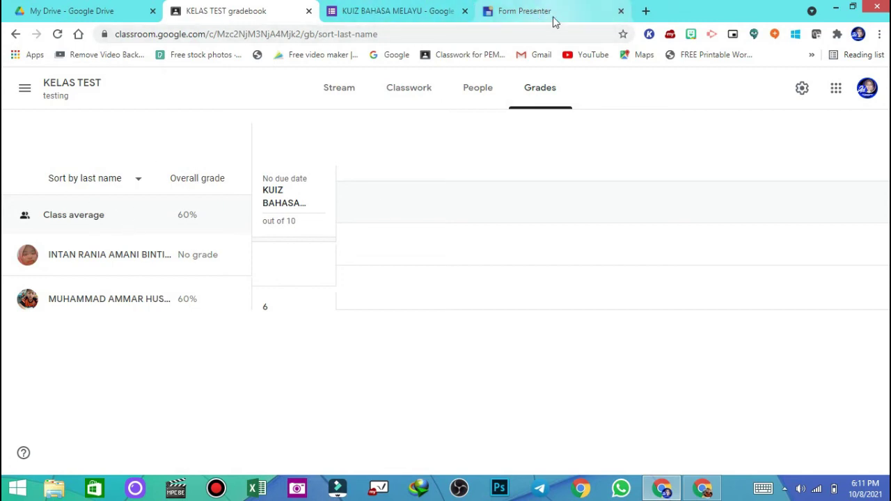
- Open the audience dashboard for KUIZ BAHASA MELAYU from the Form Presenter add-on in the quiz form
left_click(394, 11)
scroll(836, 430, "down", 1)
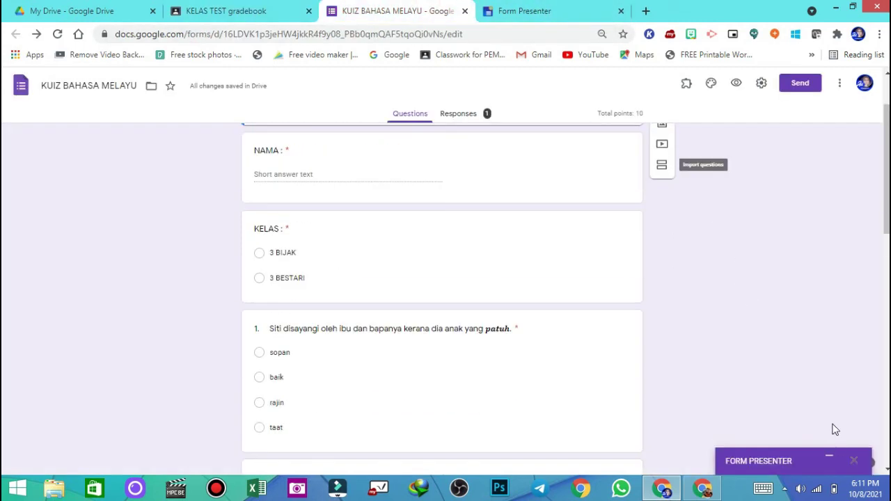
scroll(835, 430, "down", 1)
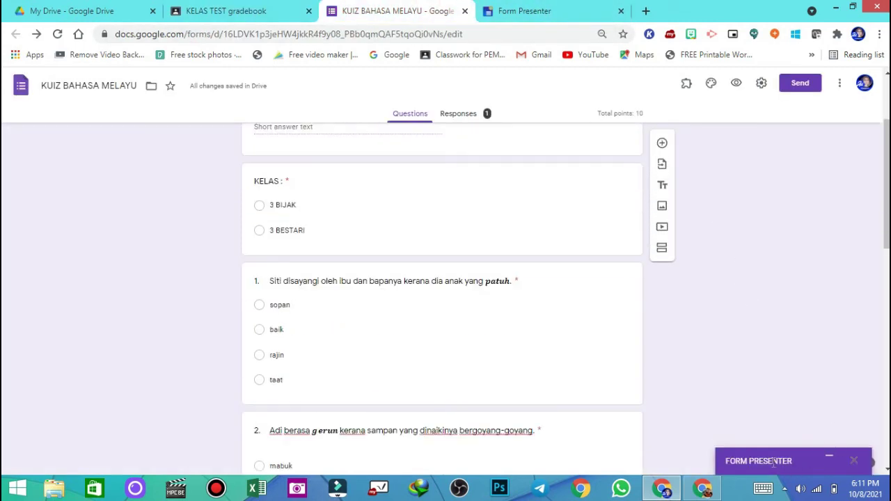
left_click(832, 461)
scroll(764, 321, "down", 5)
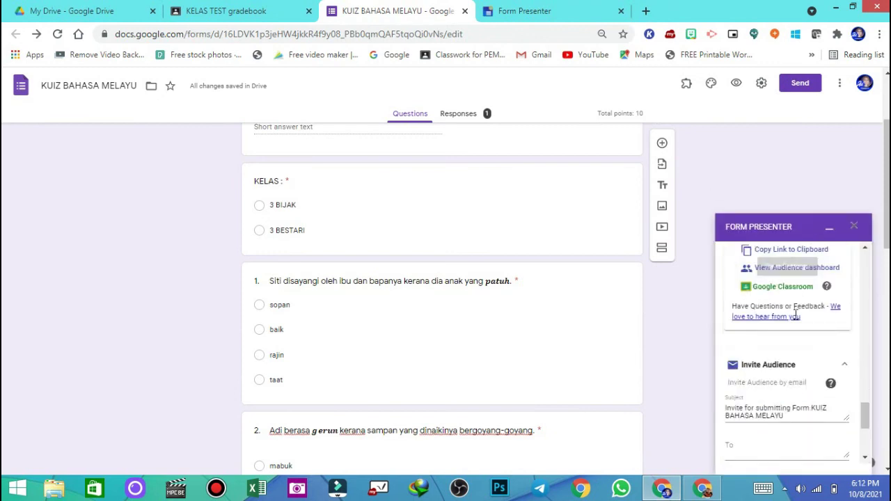
scroll(846, 405, "up", 3)
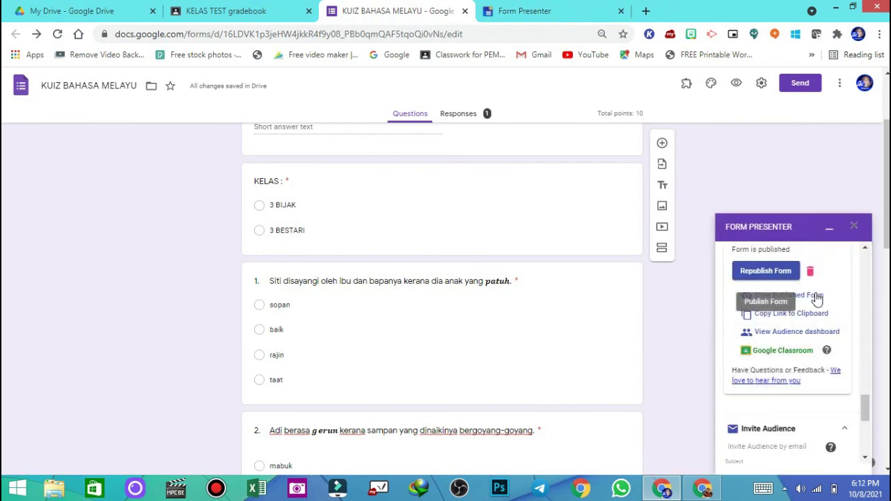
left_click(796, 336)
key("ctrl+Page_Up")
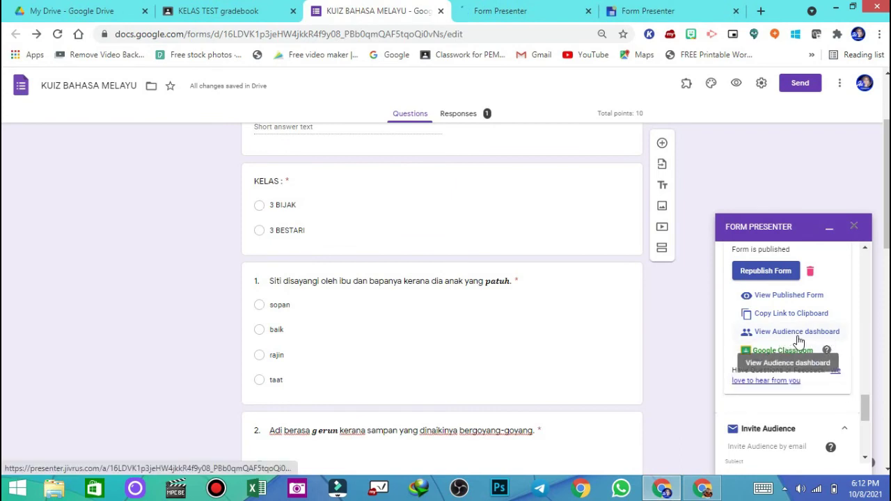
left_click(554, 11)
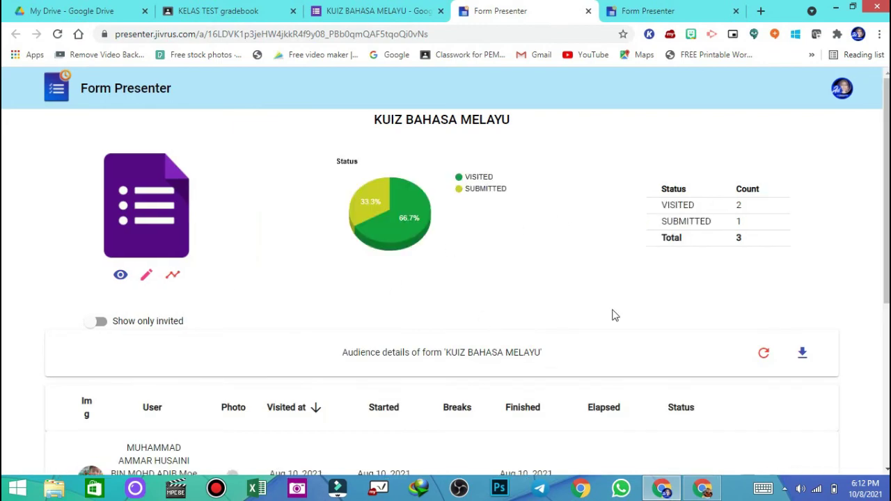
- Look through the audience details and show the quiz score of the student who submitted
scroll(264, 379, "down", 3)
scroll(265, 380, "down", 1)
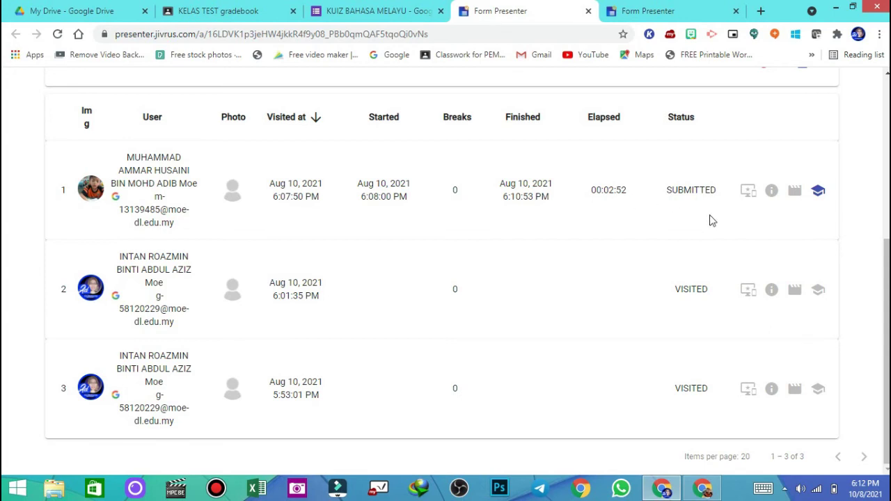
left_click(818, 190)
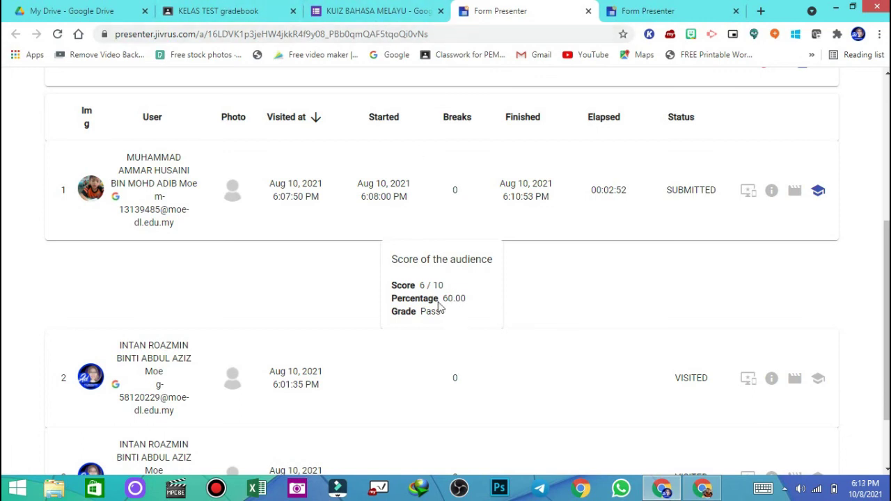
- Return to the KUIZ BAHASA MELAYU form, examine Form Presenter's Other Settings and open their help page
left_click(263, 9)
left_click(378, 10)
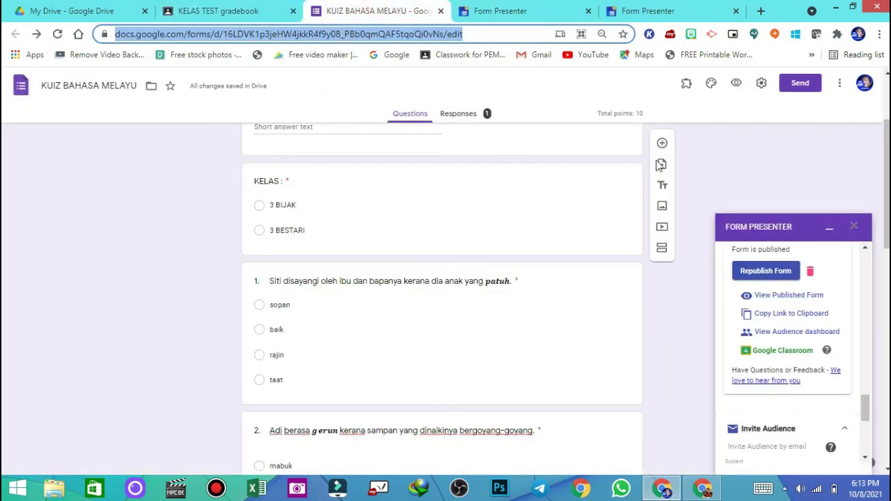
scroll(826, 351, "down", 1)
scroll(824, 352, "down", 1)
scroll(810, 372, "up", 2)
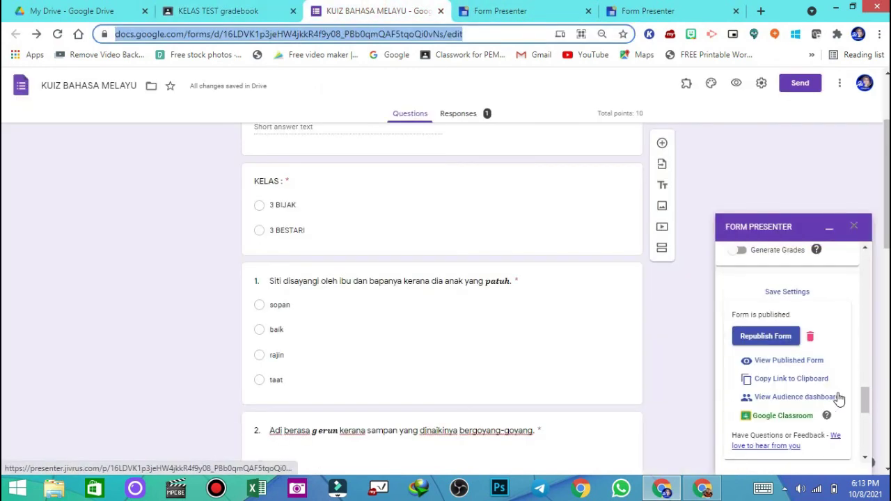
scroll(796, 358, "up", 2)
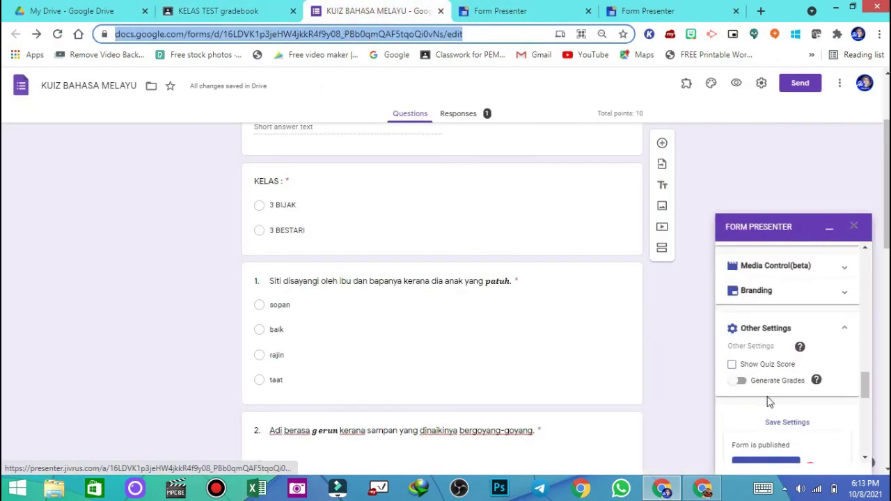
left_click(841, 330)
left_click(840, 330)
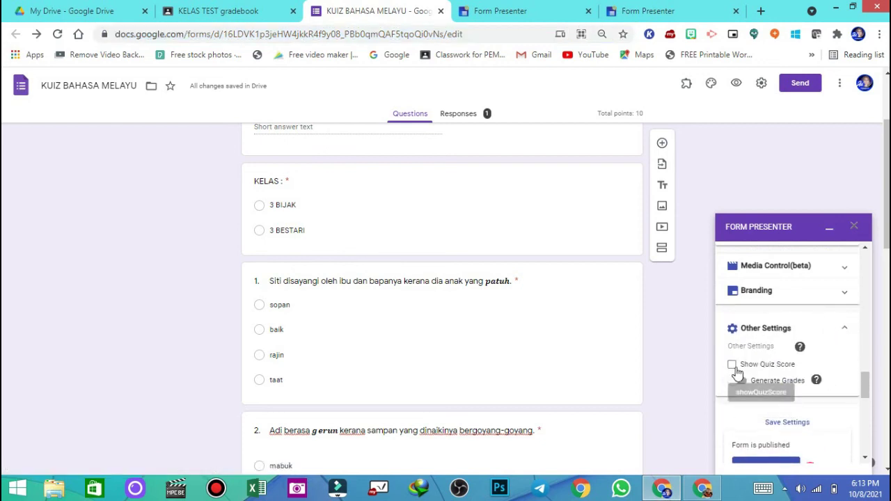
left_click(801, 346)
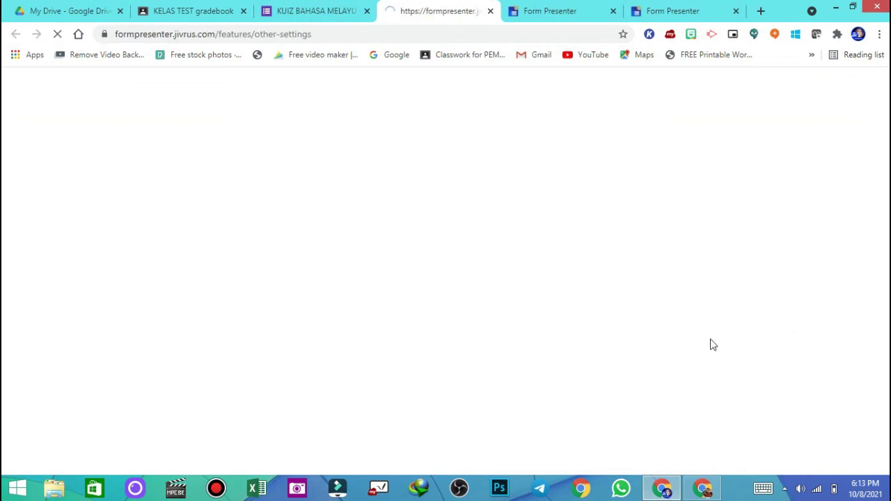
left_click(354, 9)
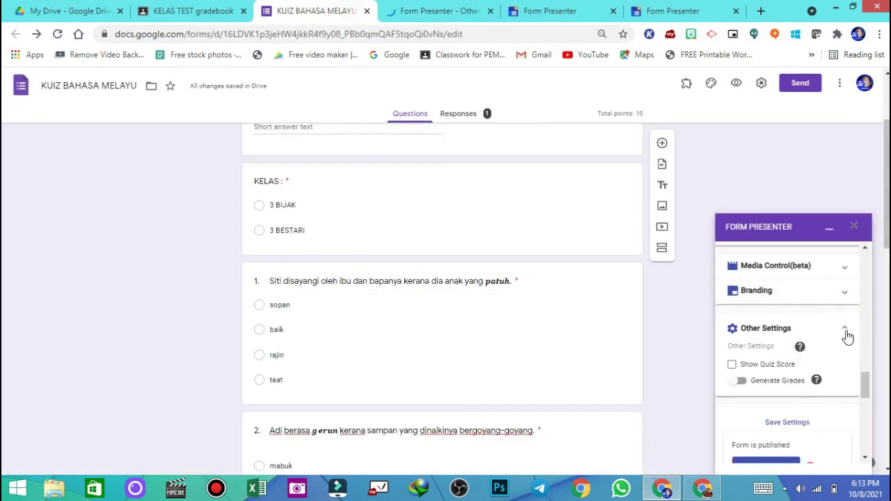
- Enable Generate Grades and edit the minimum percentage in the Pass grade rule
left_click(740, 381)
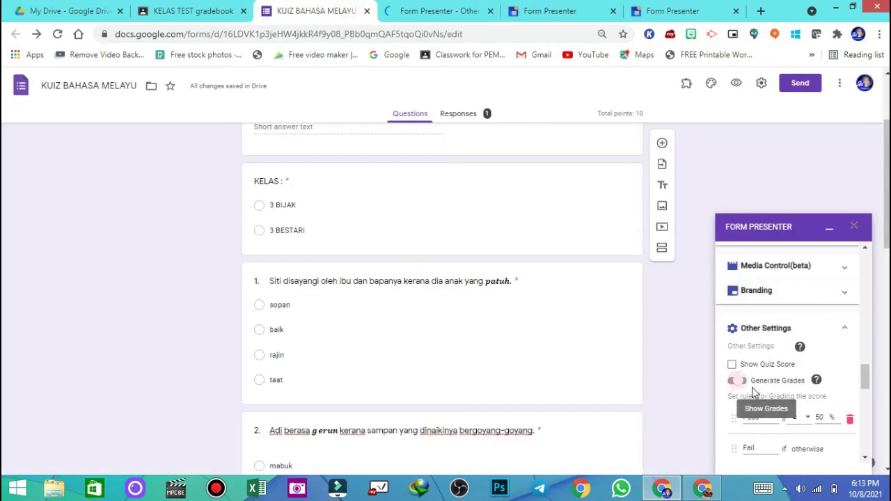
scroll(833, 412, "down", 1)
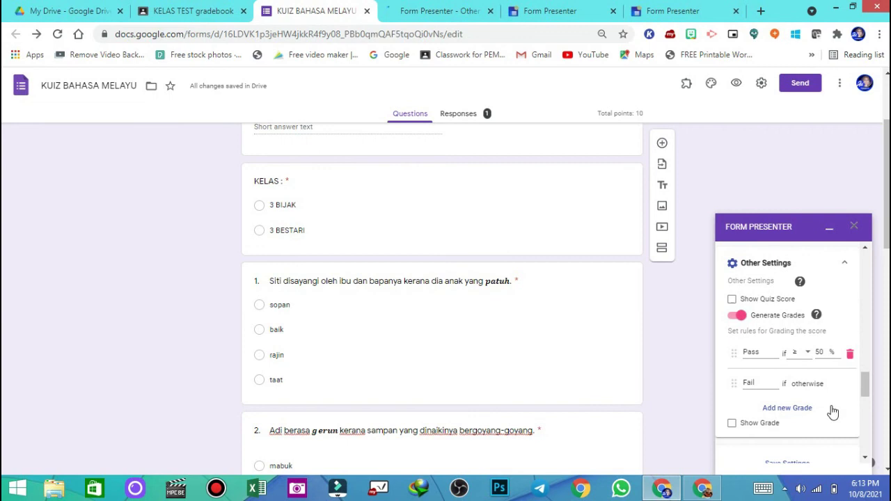
left_click(808, 355)
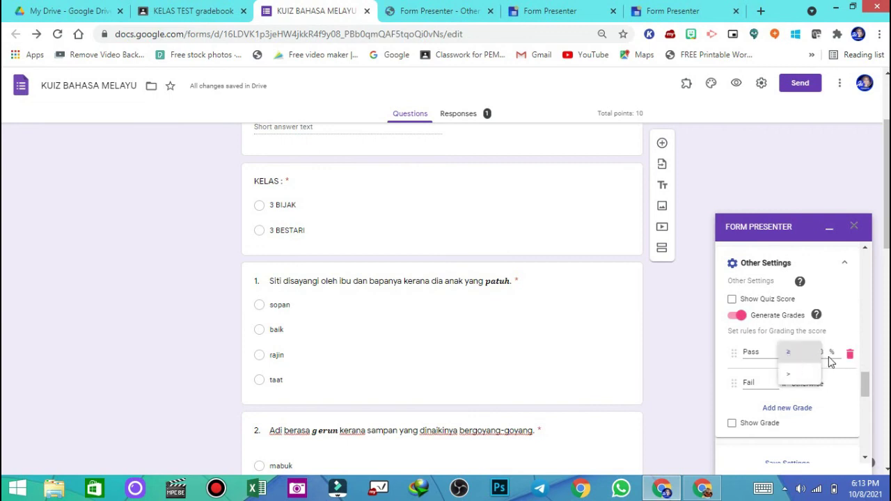
left_click(824, 354)
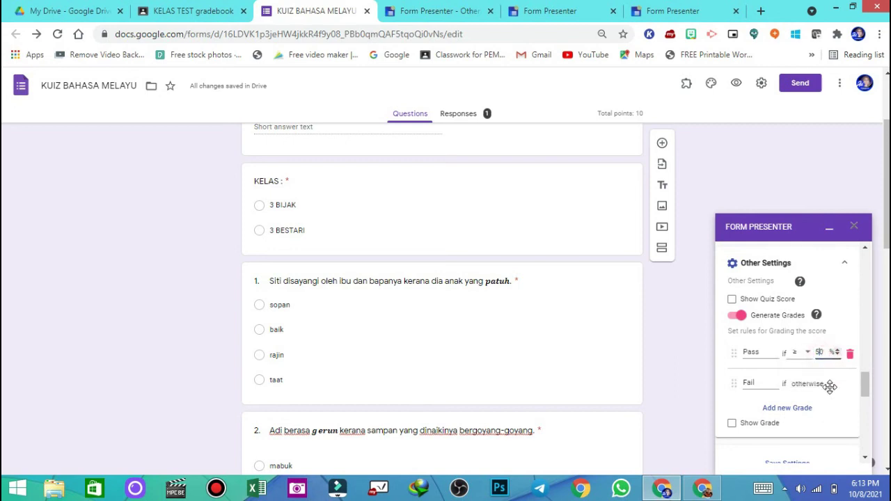
type("4")
- Return to the audience dashboard and collapse the score details of the submitted student
left_click(449, 11)
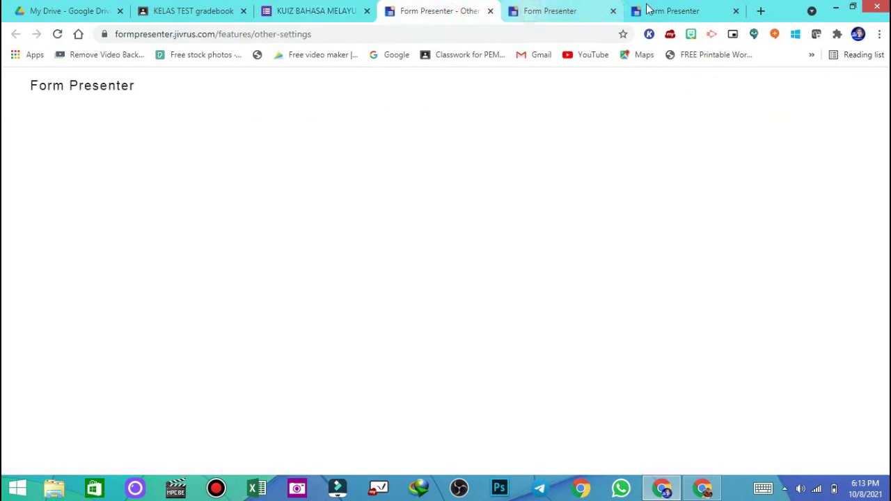
left_click(663, 10)
left_click(530, 10)
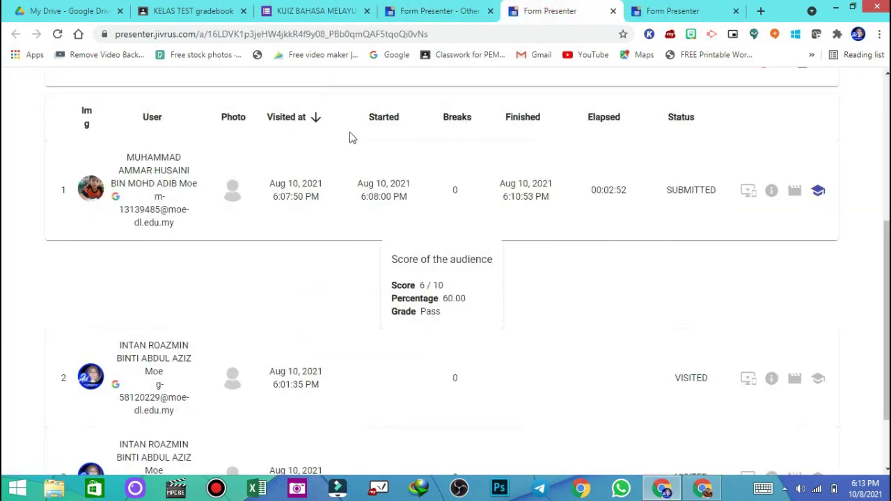
left_click(817, 191)
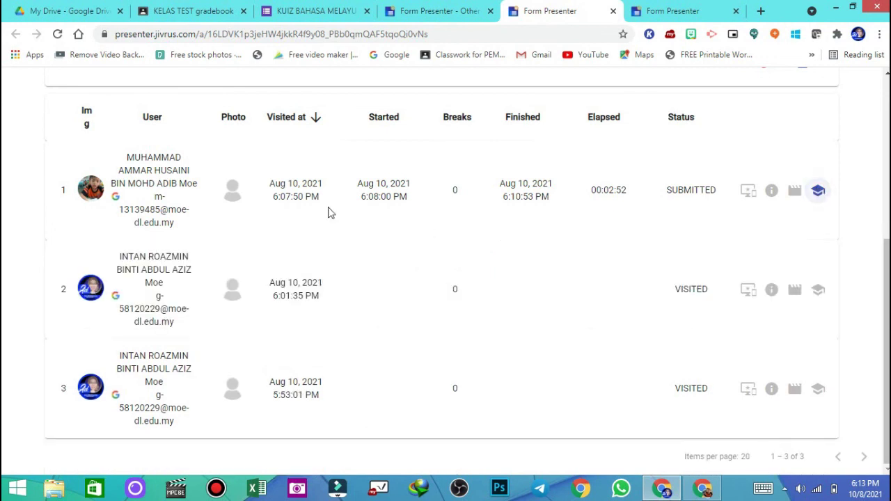
- Show the submitted student's score and grade in the audience dashboard and check the Google Classroom connection page
left_click(818, 192)
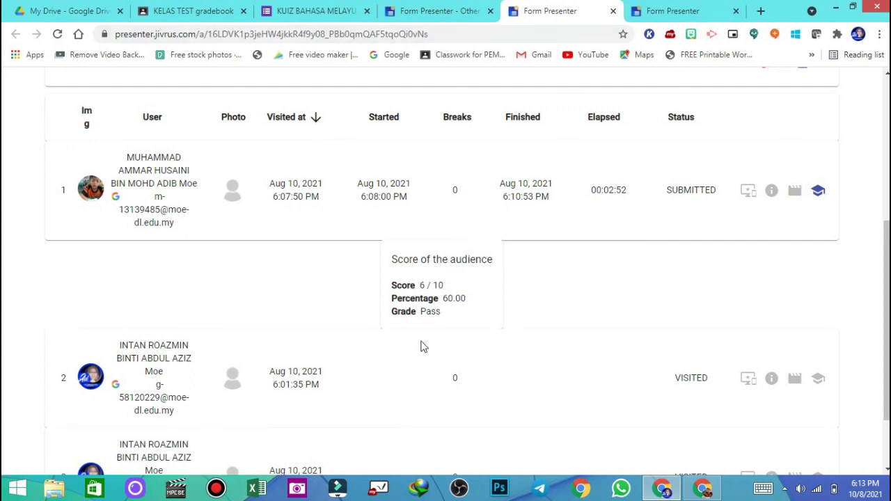
left_click(692, 20)
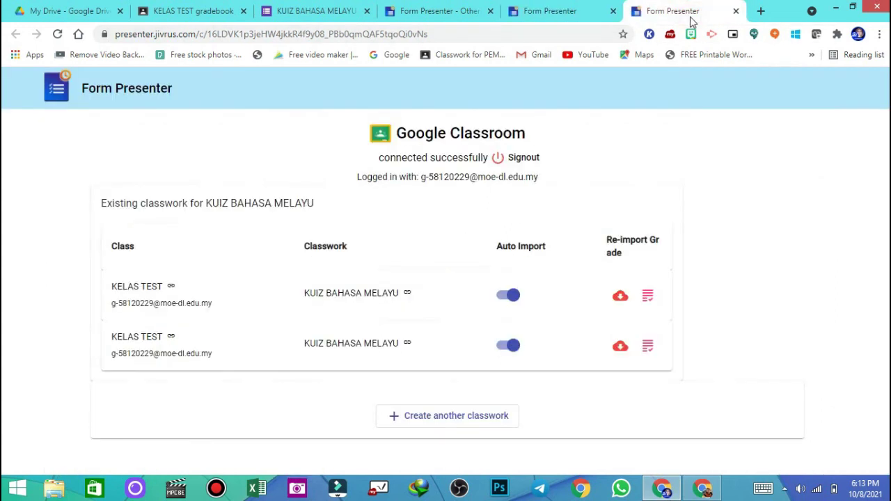
left_click(588, 8)
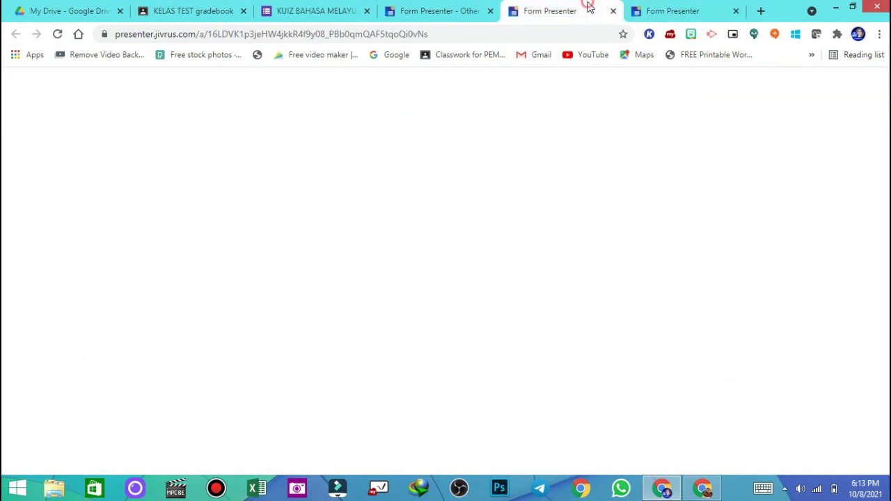
- Return to the KUIZ BAHASA MELAYU form, enable Show Quiz Score and rename the Pass grade as D
left_click(296, 10)
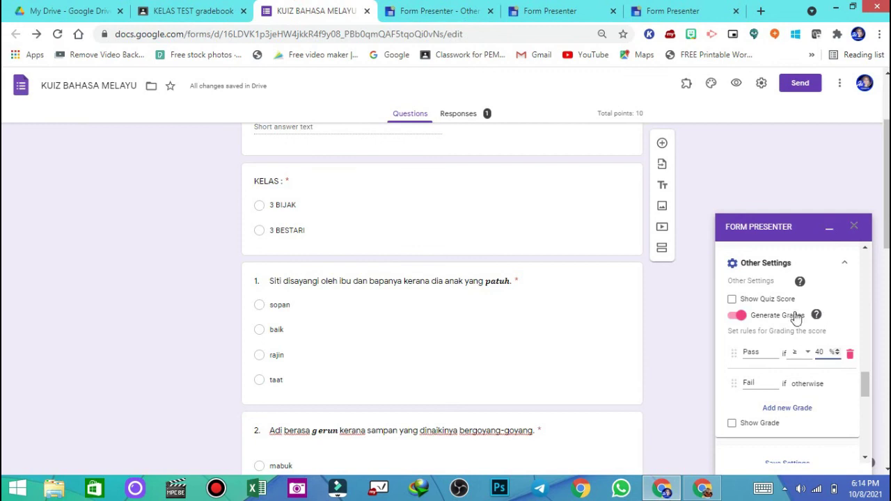
left_click(732, 298)
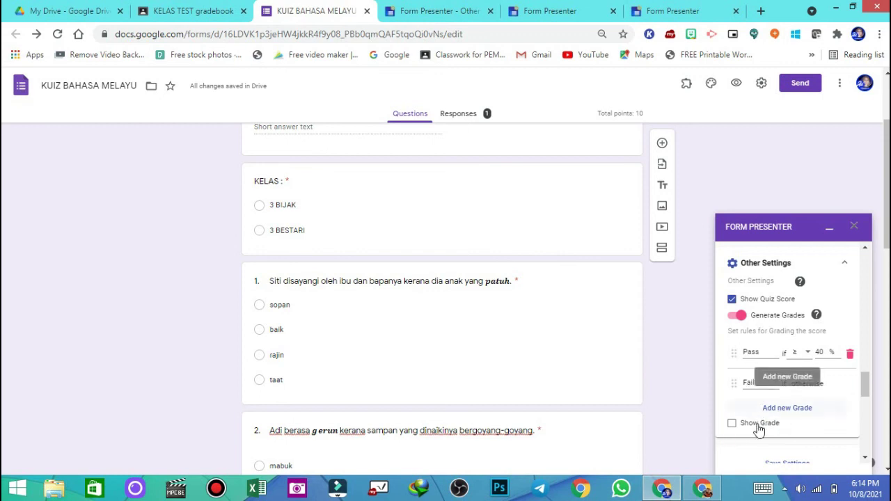
left_click(768, 356)
- Add a new grade rule named C for scores of at least (≥) 50%
left_click(773, 407)
left_click(749, 385)
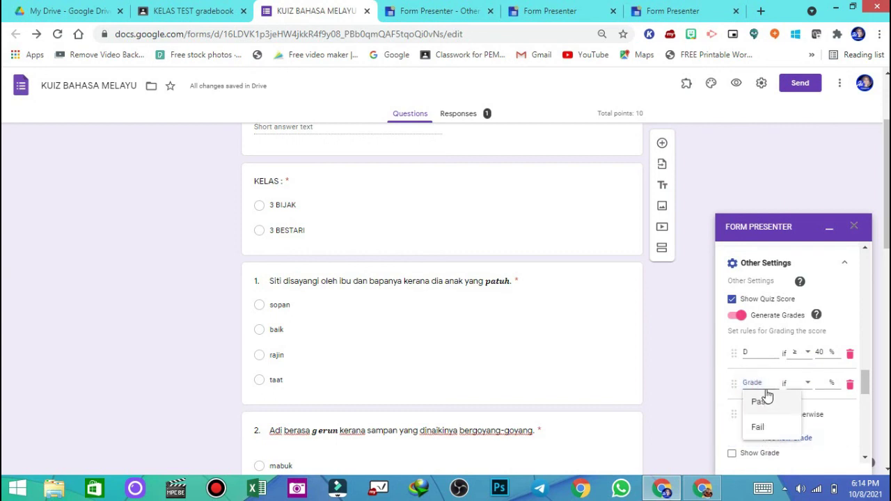
left_click(766, 391)
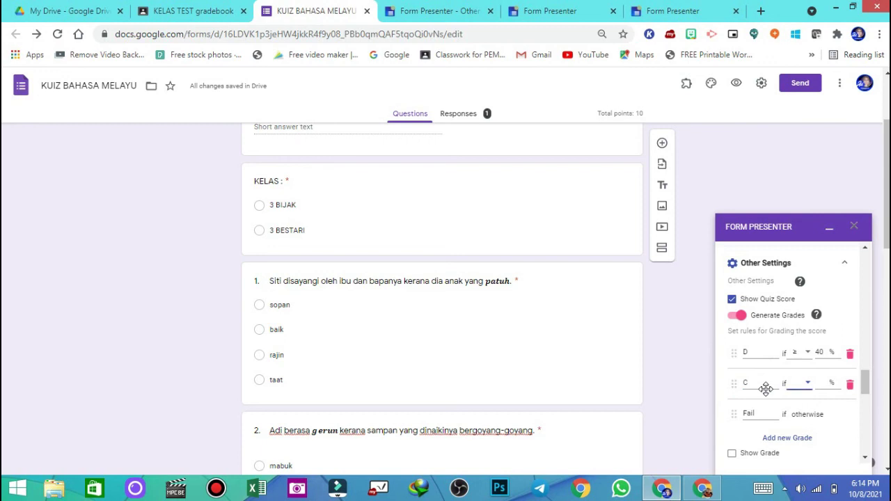
left_click(806, 385)
left_click(798, 386)
left_click(822, 385)
- Review the grade rules and save the Form Presenter settings
scroll(848, 429, "down", 3)
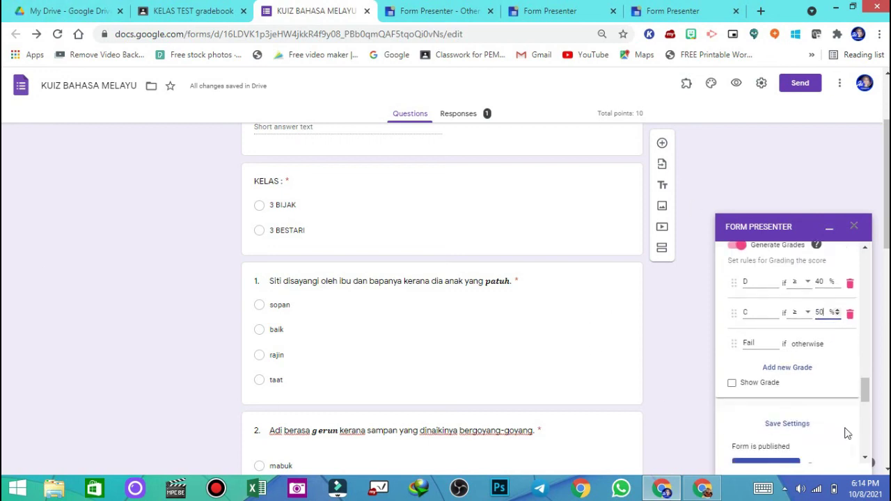
scroll(792, 307, "up", 2)
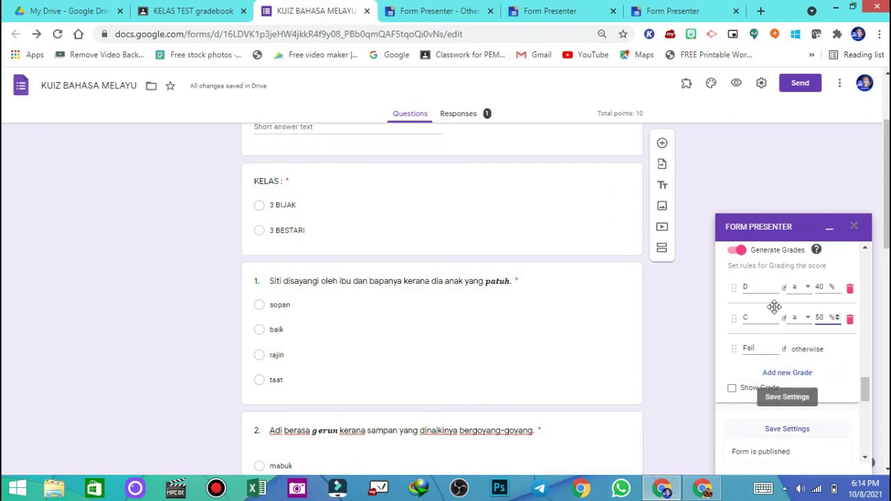
left_click(788, 429)
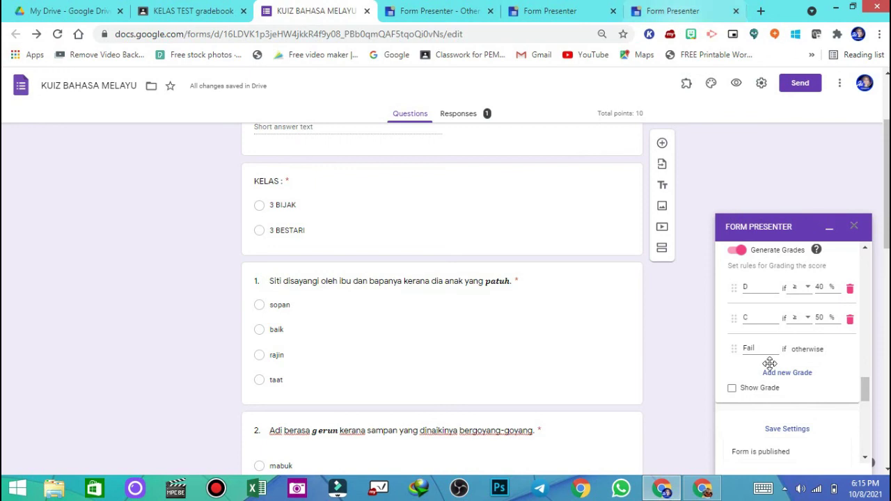
- Look over the Form Presenter invitation section and its other open pages, ending back on the quiz form
scroll(442, 299, "down", 3)
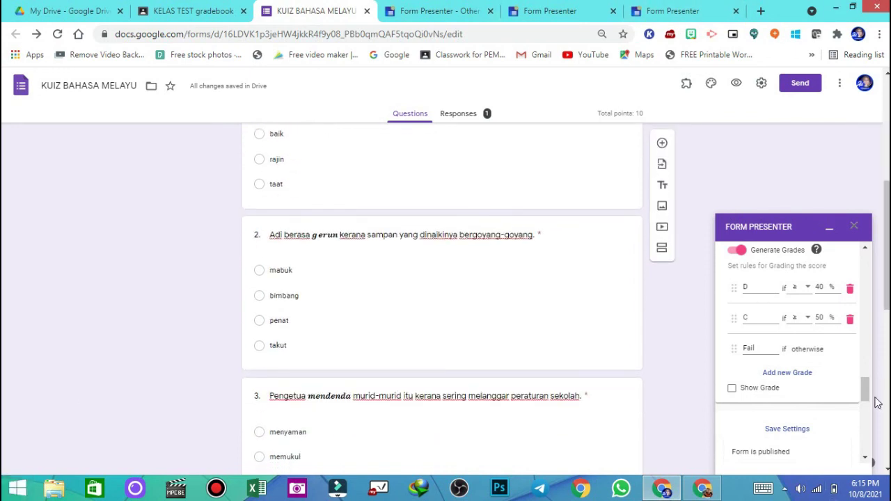
left_click_drag(866, 390, 868, 441)
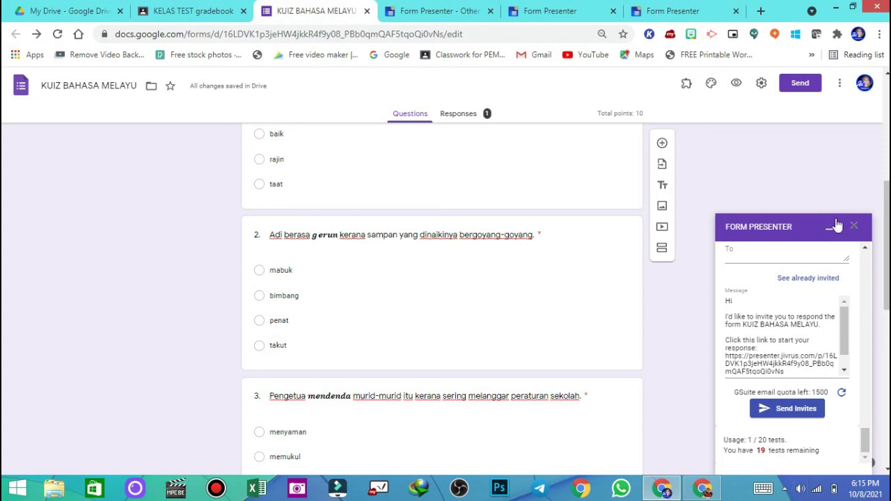
left_click(446, 11)
left_click(578, 12)
left_click(709, 15)
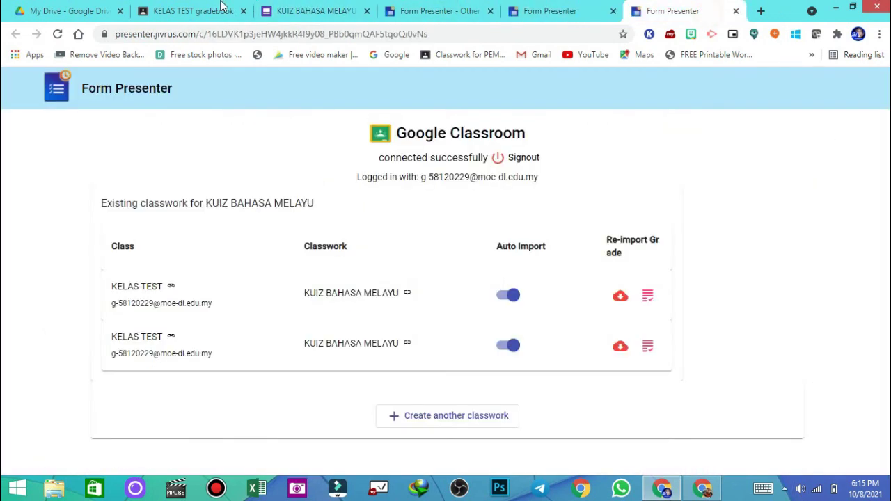
left_click(303, 14)
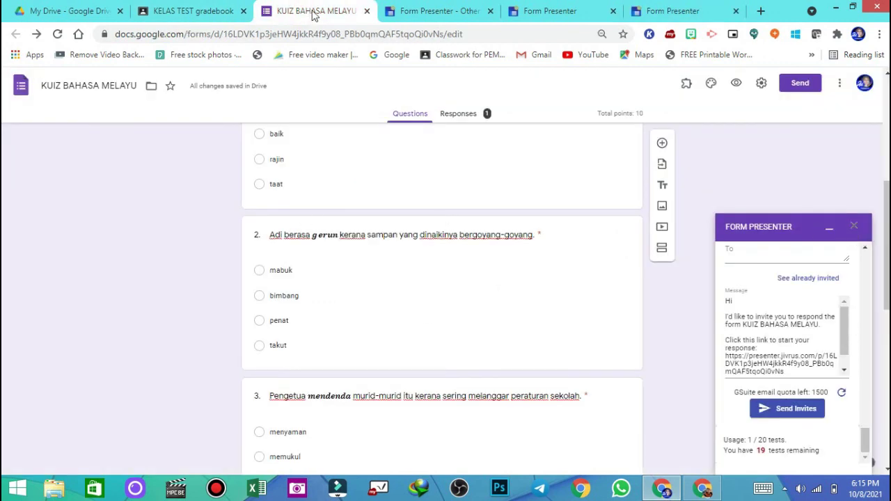